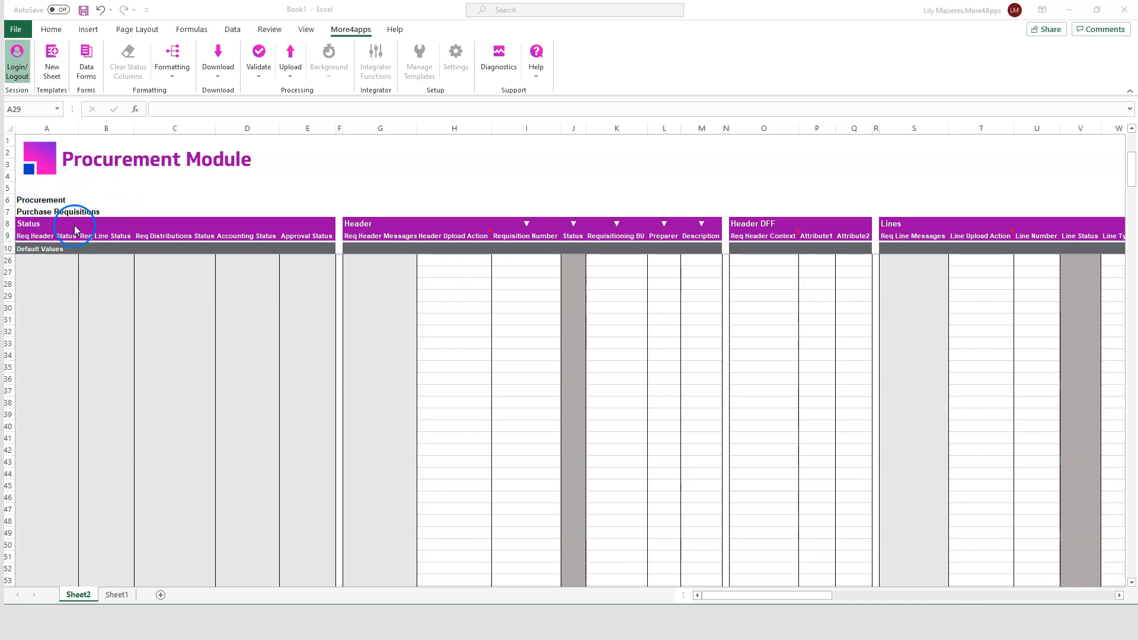
# Step: Log in to More4apps and open the Download Via Form for purchase requisitions
pyautogui.click(20, 77)
pyautogui.click(509, 273)
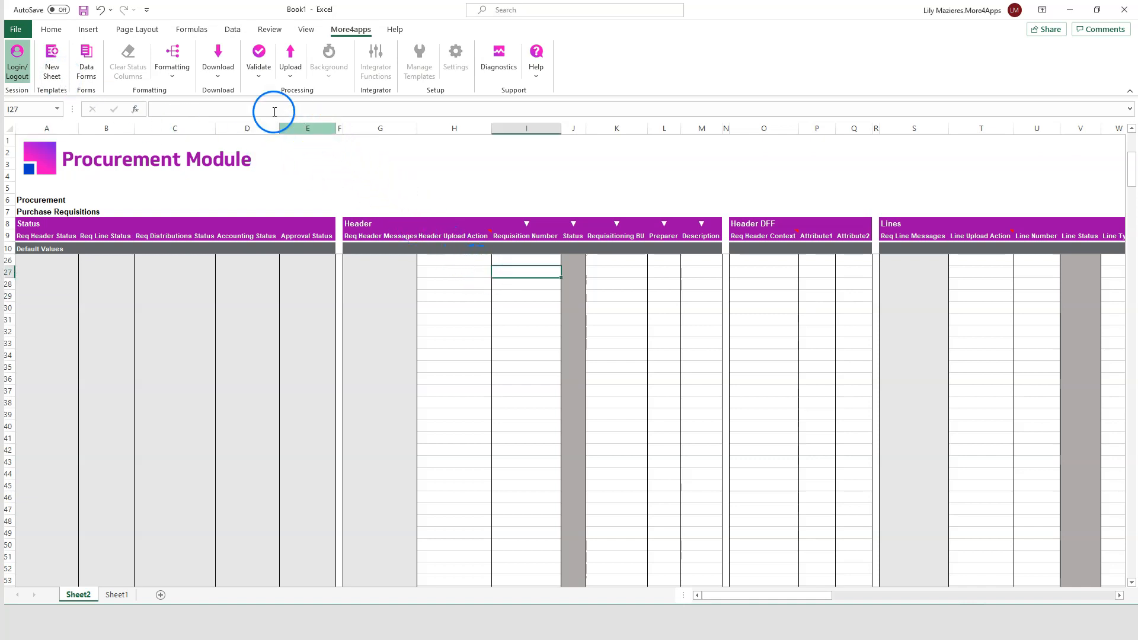
pyautogui.click(218, 78)
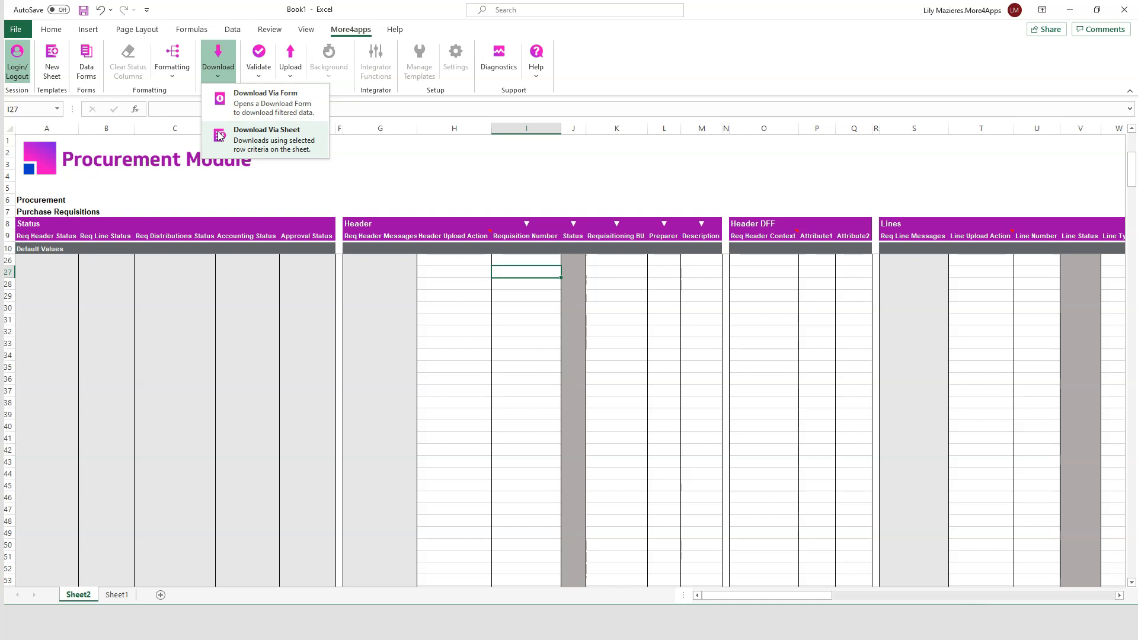
pyautogui.click(217, 98)
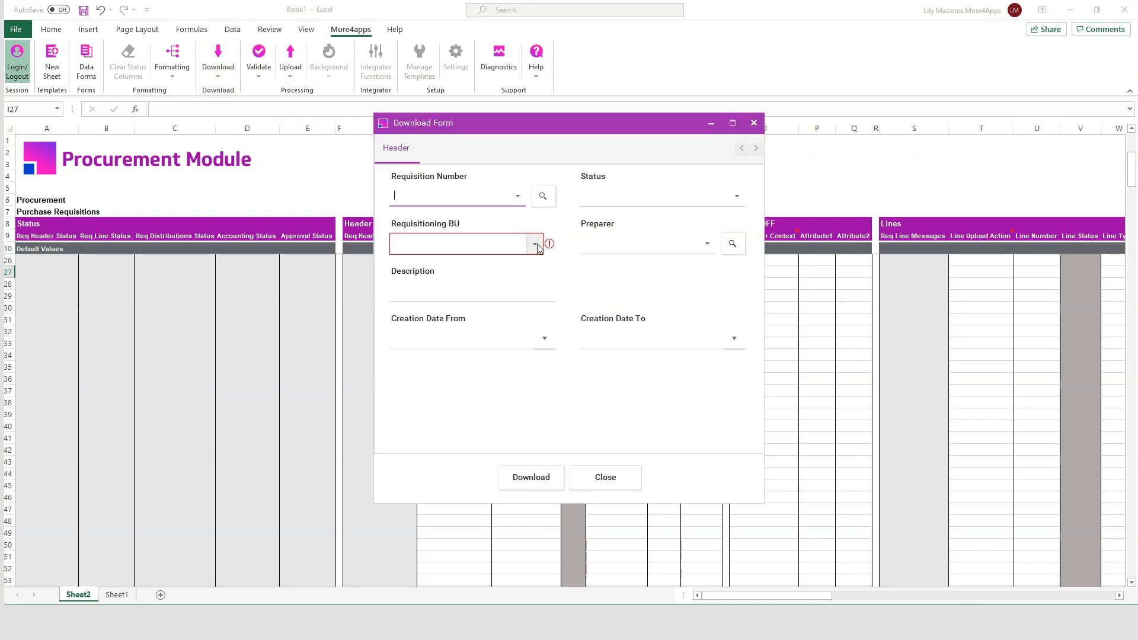
# Step: Filter the download by requisitioning BU US1 Business Unit, status Incomplete, and the preparer found by a partial name search
pyautogui.click(536, 244)
pyautogui.click(469, 288)
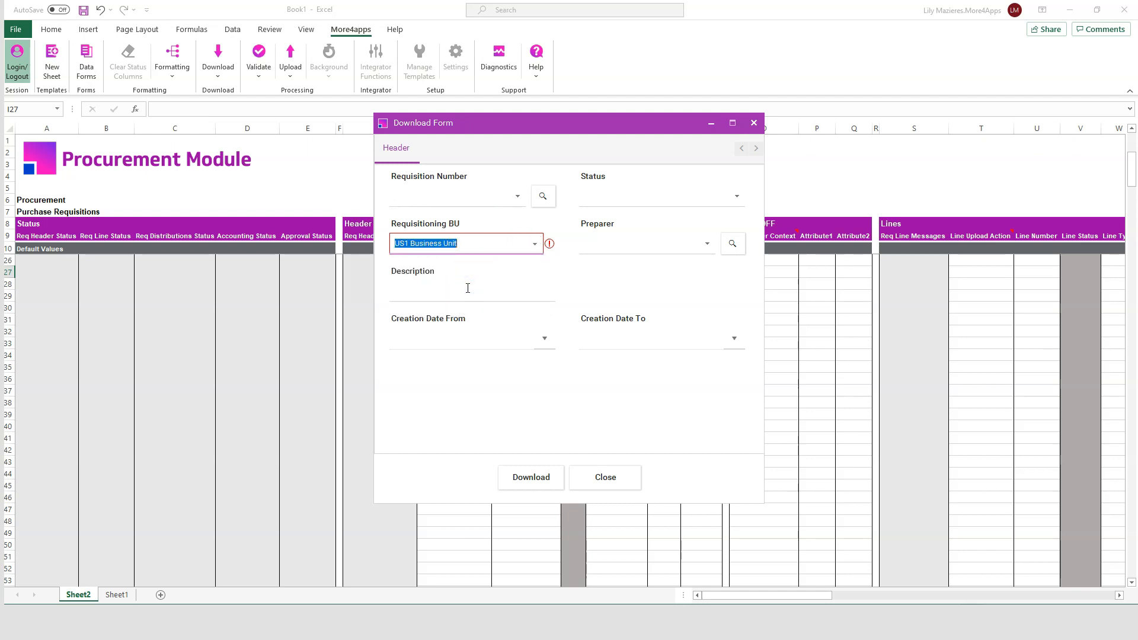
pyautogui.click(737, 196)
pyautogui.click(628, 282)
pyautogui.click(640, 244)
pyautogui.write('Cas%')
pyautogui.click(733, 243)
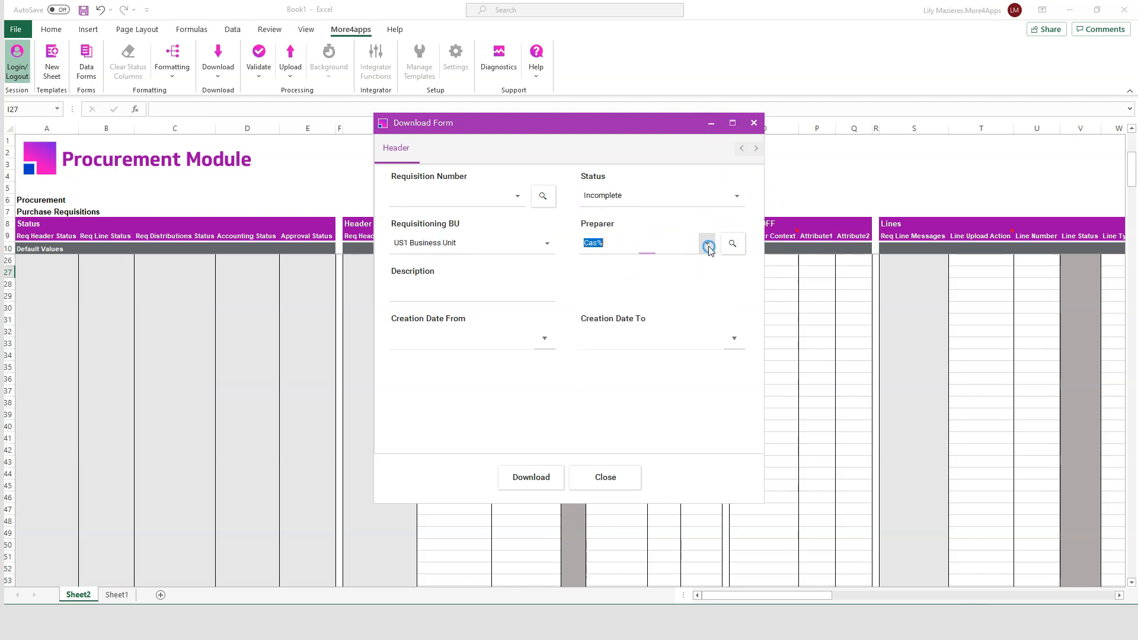
# Step: Limit the download to creation dates from February 24 to February 26, 2021
pyautogui.click(544, 337)
pyautogui.click(477, 492)
pyautogui.click(591, 521)
pyautogui.click(564, 570)
pyautogui.click(732, 337)
pyautogui.click(716, 491)
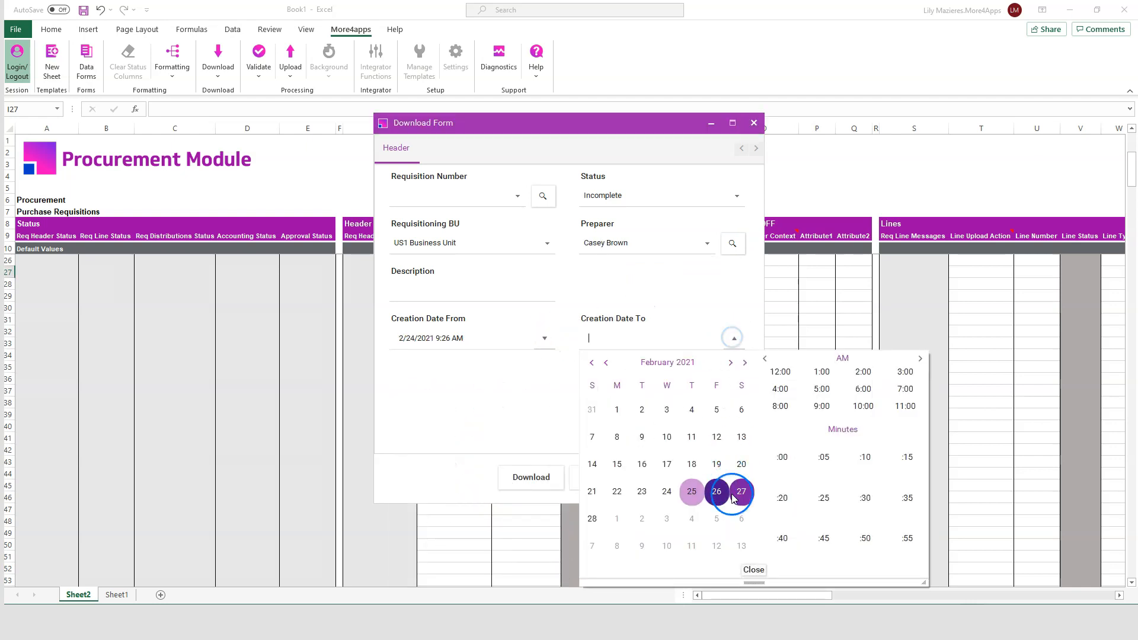
pyautogui.click(753, 570)
# Step: Download the filtered requisitions into the sheet and autofit the Description column to its contents
pyautogui.click(543, 479)
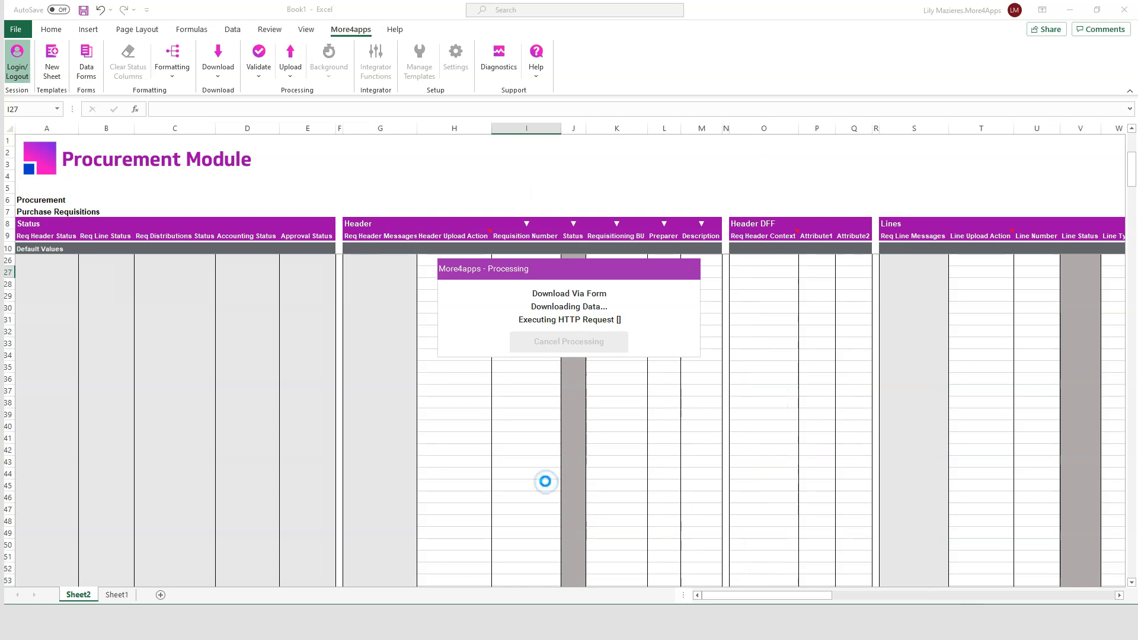
pyautogui.click(564, 334)
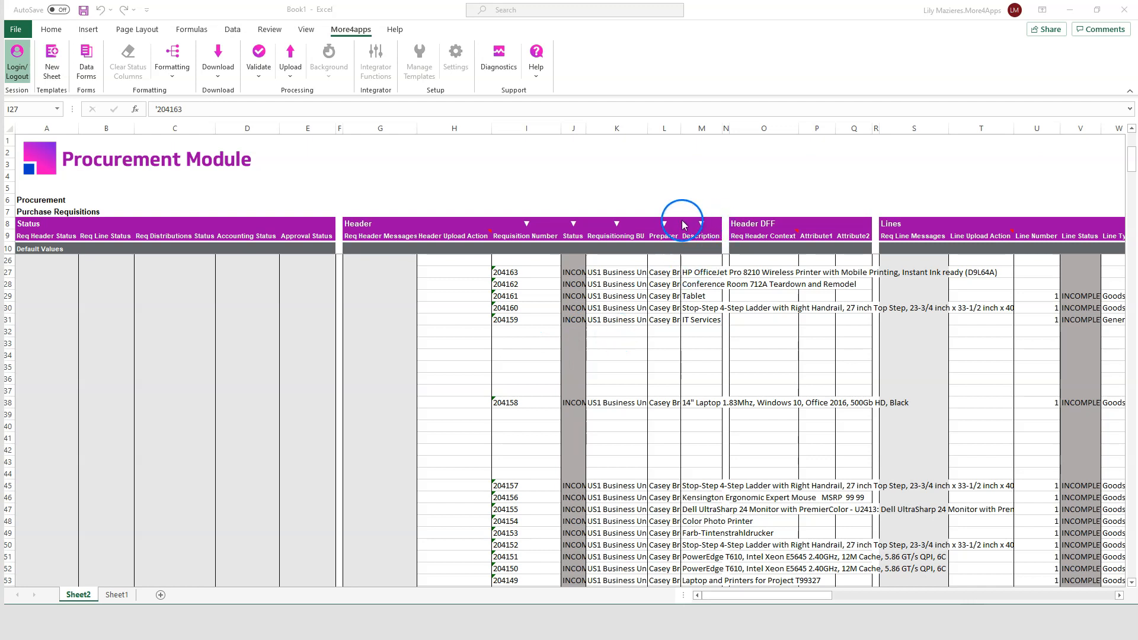
pyautogui.doubleClick(723, 133)
pyautogui.click(740, 235)
# Step: Examine the Lines and Distributions quantity columns and the Header DFF context column of the downloaded requisitions
pyautogui.moveTo(729, 596); pyautogui.dragTo(858, 598)
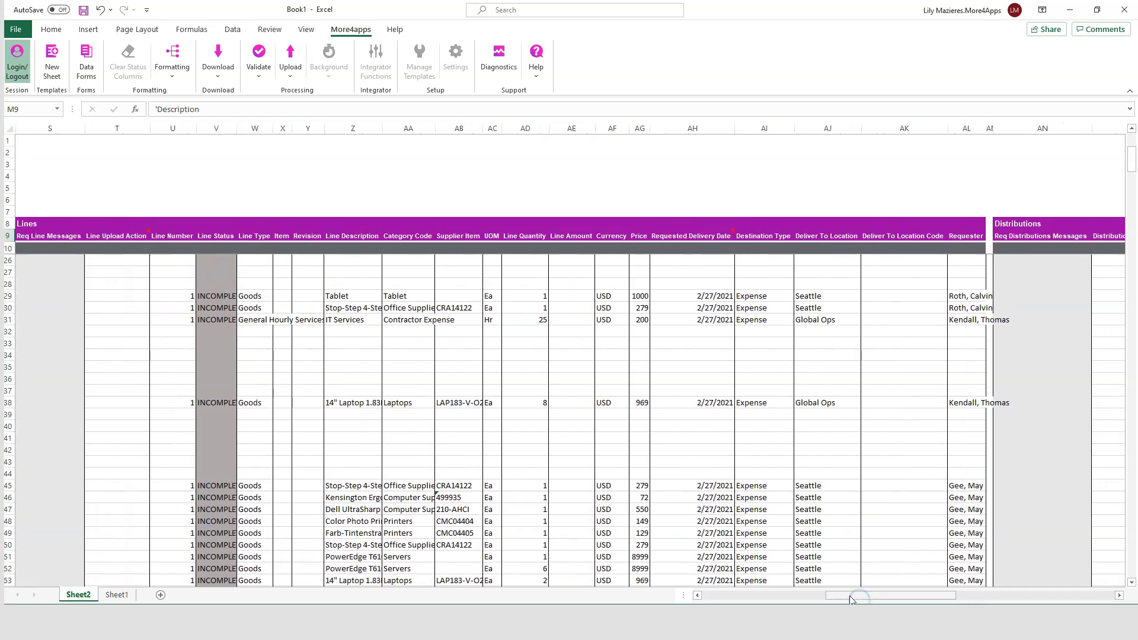
pyautogui.click(372, 235)
pyautogui.click(549, 233)
pyautogui.click(514, 235)
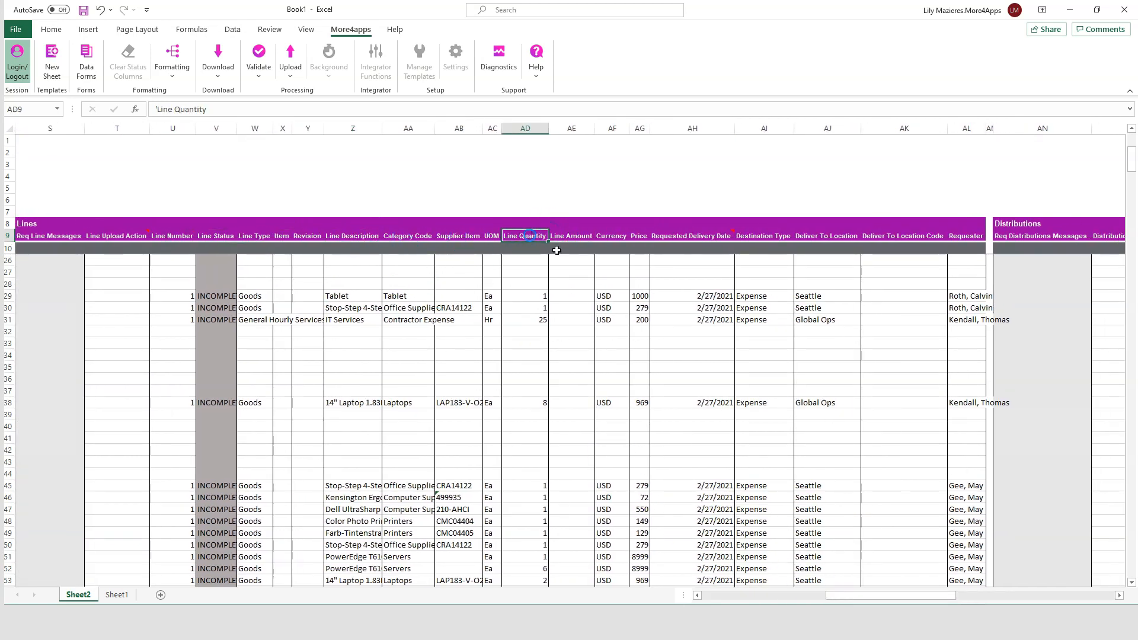
pyautogui.moveTo(899, 598); pyautogui.dragTo(993, 597)
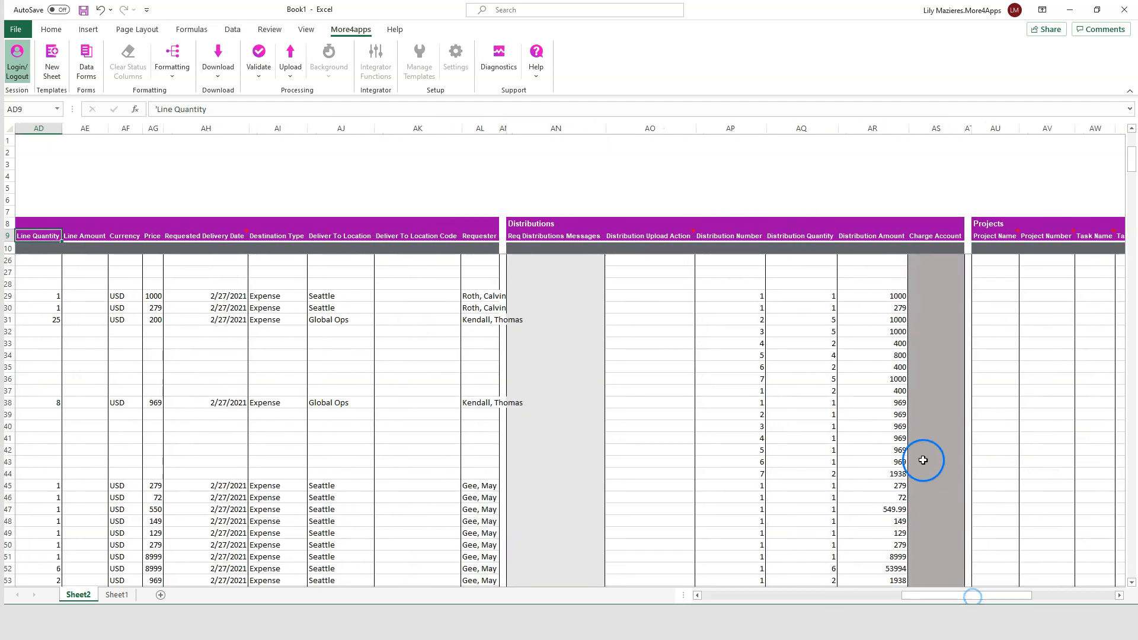
pyautogui.click(884, 234)
pyautogui.click(824, 236)
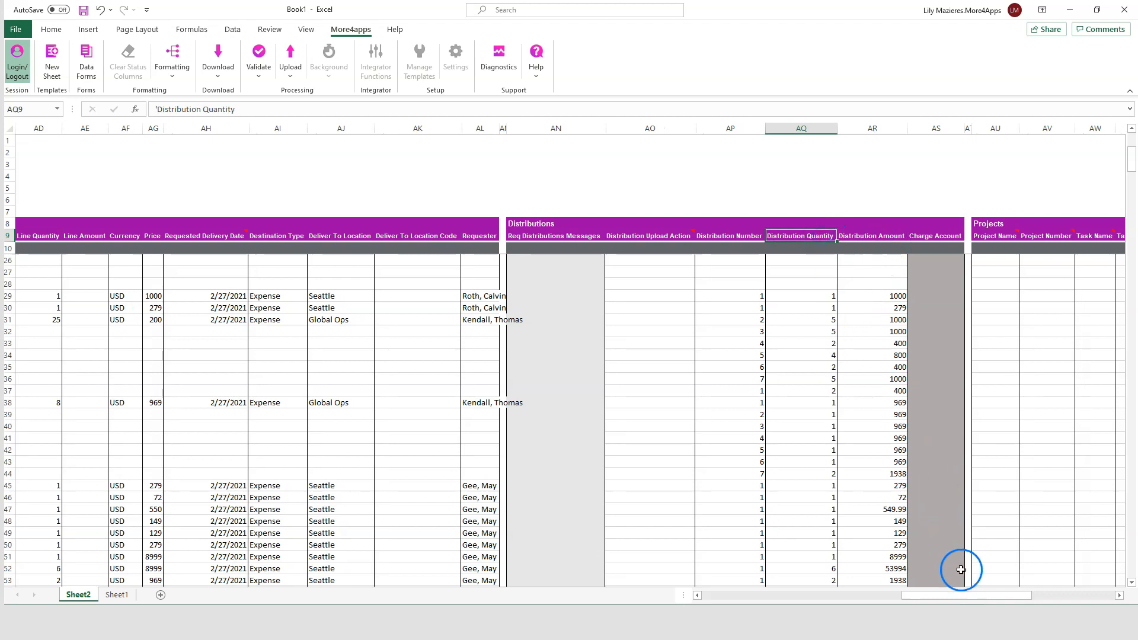
pyautogui.moveTo(970, 600); pyautogui.dragTo(826, 597)
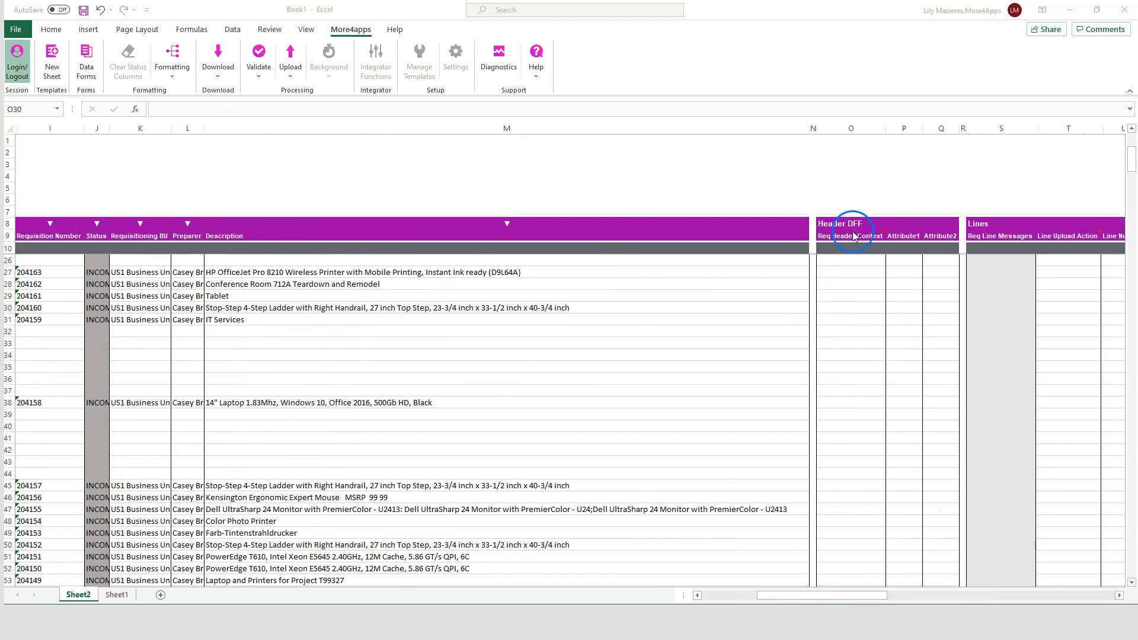
pyautogui.click(864, 258)
pyautogui.moveTo(873, 237)
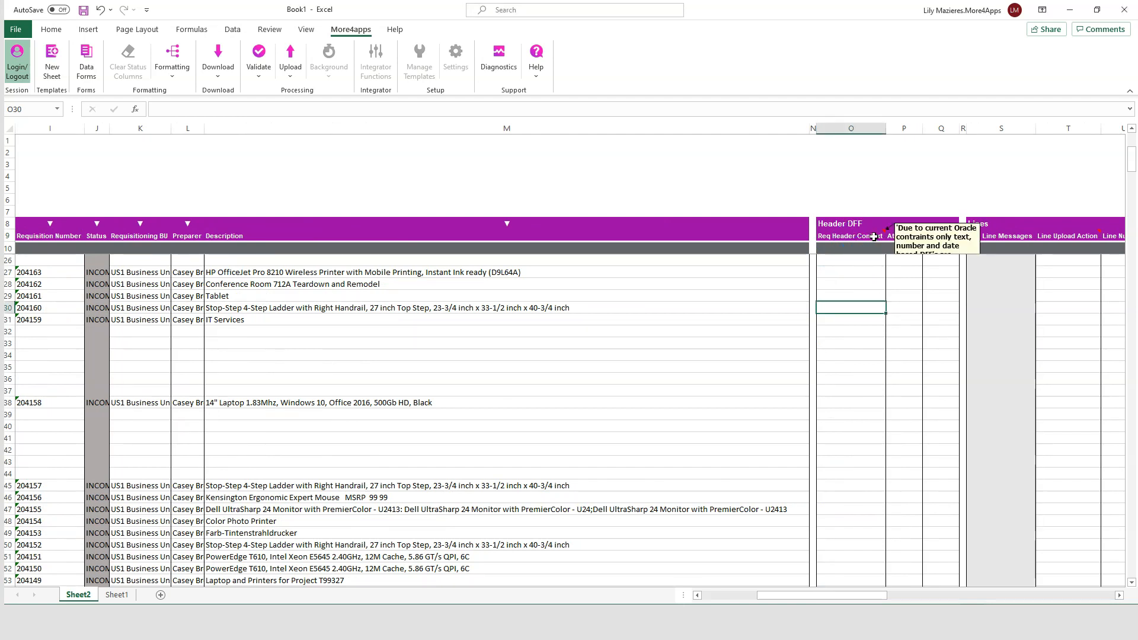
pyautogui.click(874, 236)
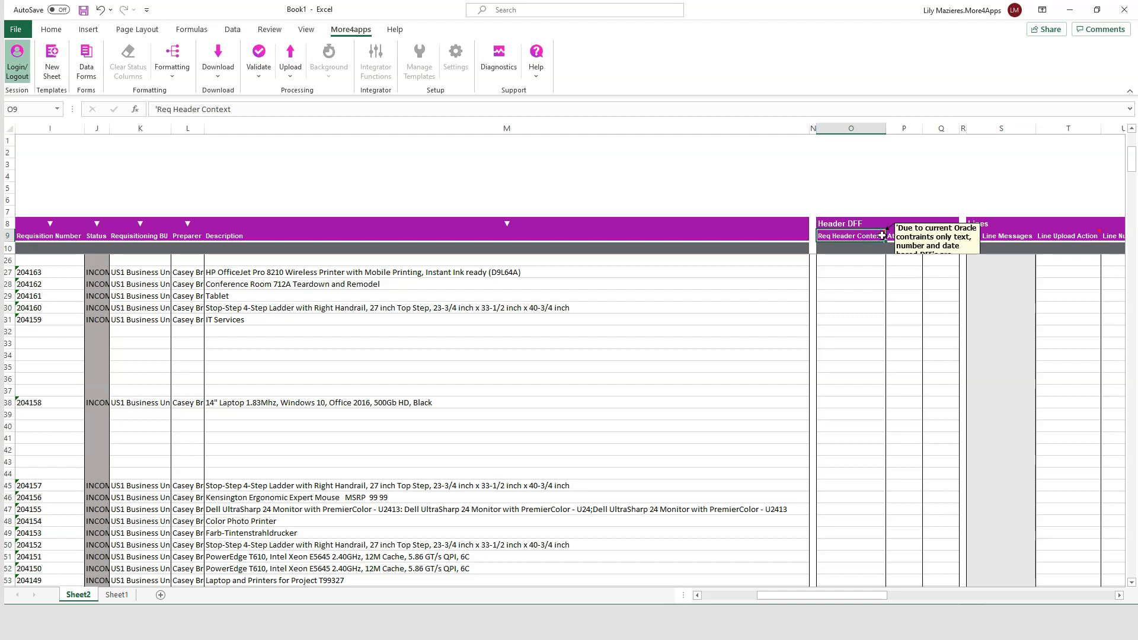
pyautogui.click(906, 235)
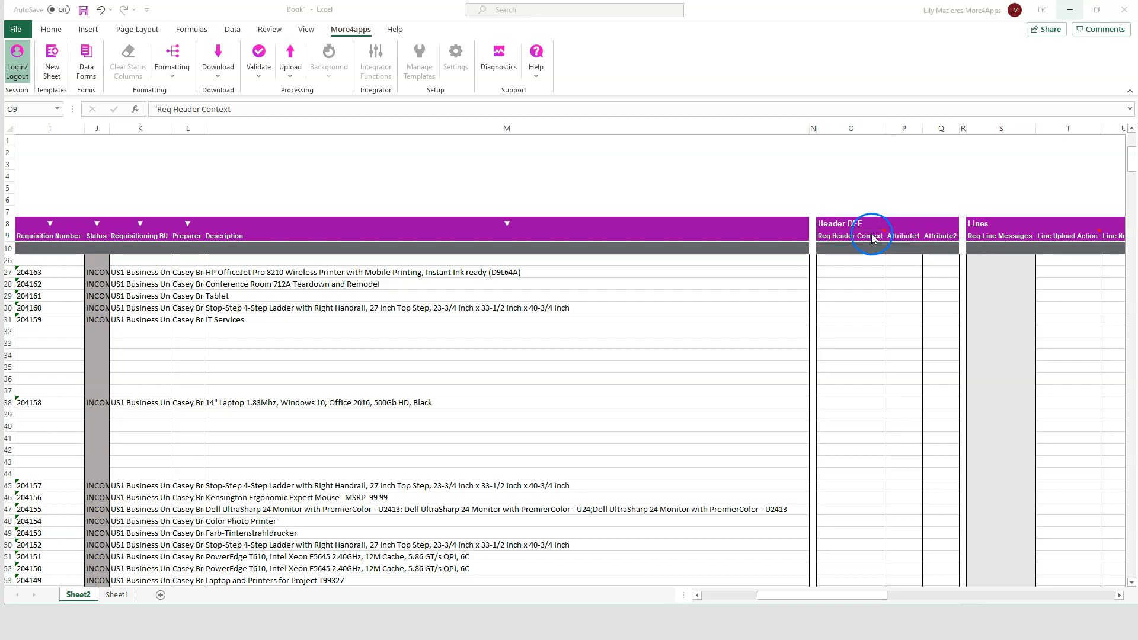
# Step: Delete the downloaded requisition rows except those for the Tablet, the Stop-Step ladder and IT Services
pyautogui.moveTo(788, 597); pyautogui.dragTo(711, 598)
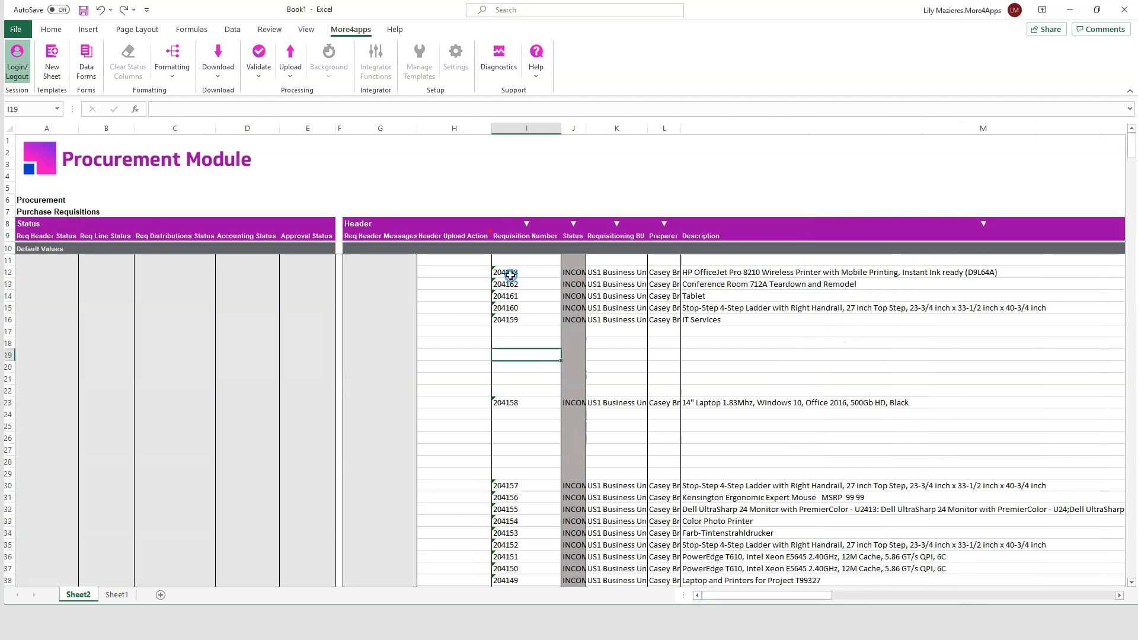
pyautogui.click(509, 276)
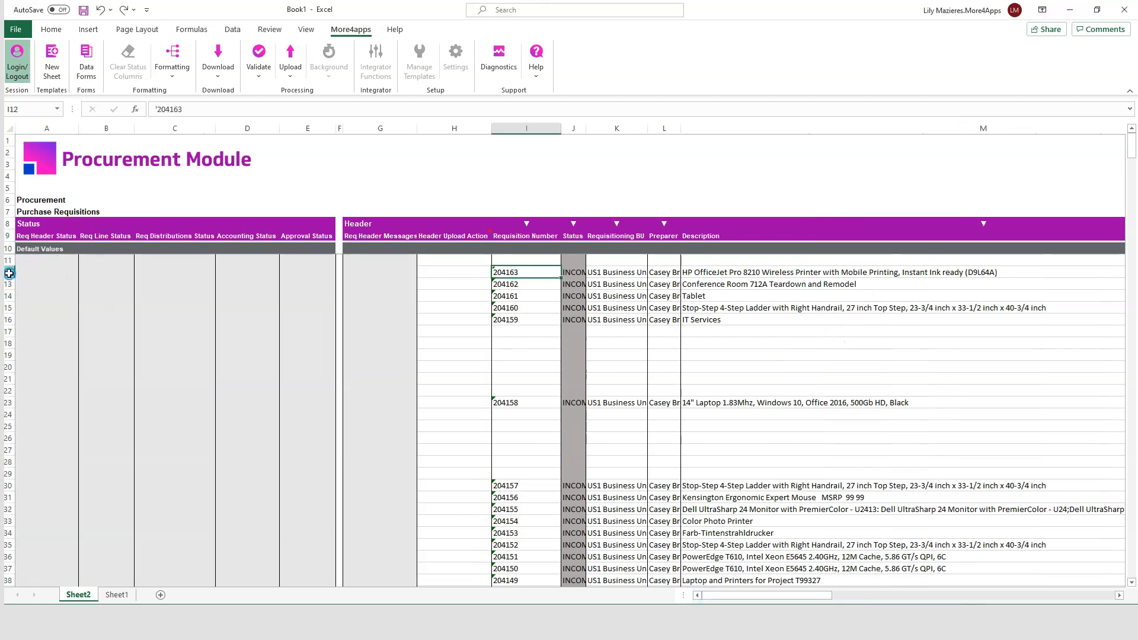
pyautogui.moveTo(8, 273); pyautogui.dragTo(9, 281)
pyautogui.rightClick(10, 279)
pyautogui.click(52, 394)
pyautogui.click(12, 365)
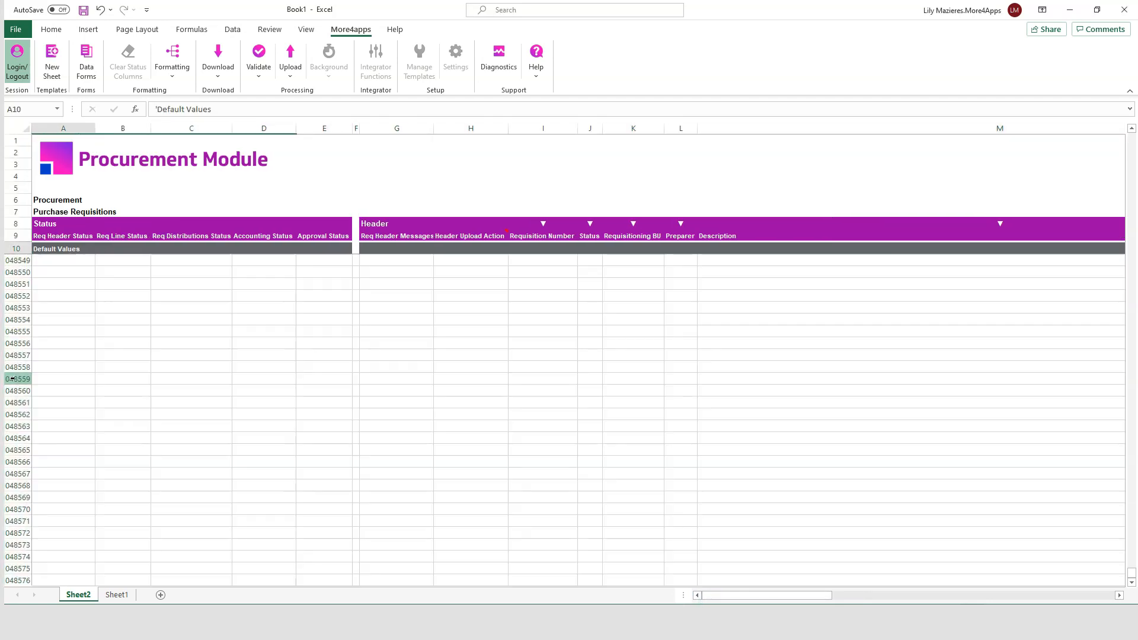
# Step: Set the Tablet requisition's header description to "Update Tablet" and its Header Upload Action to Update
pyautogui.click(694, 272)
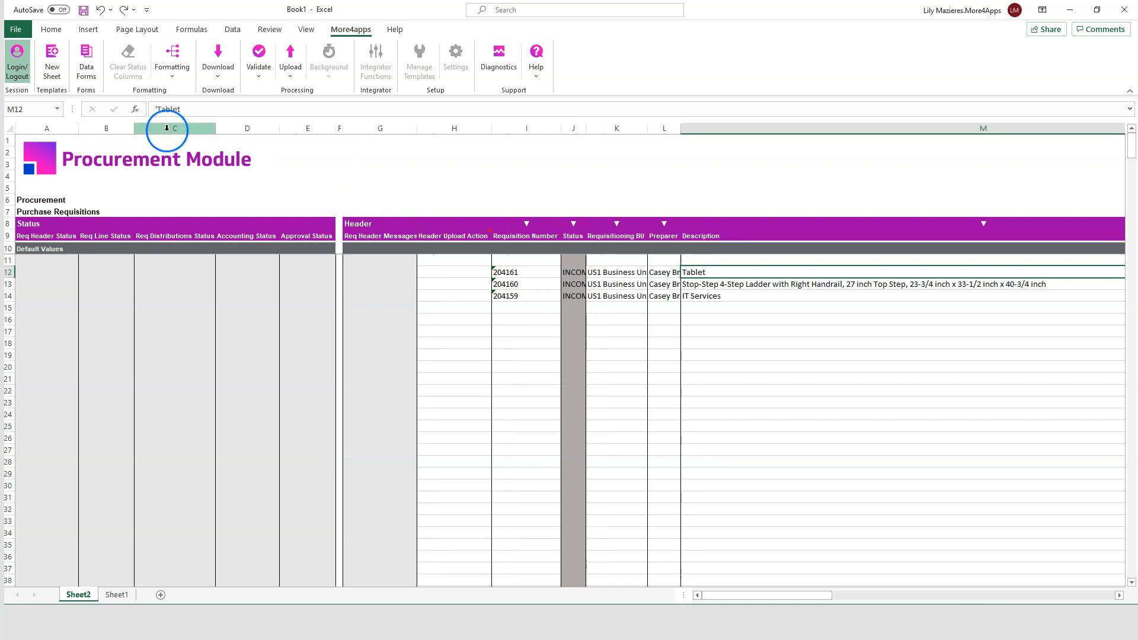
pyautogui.click(157, 109)
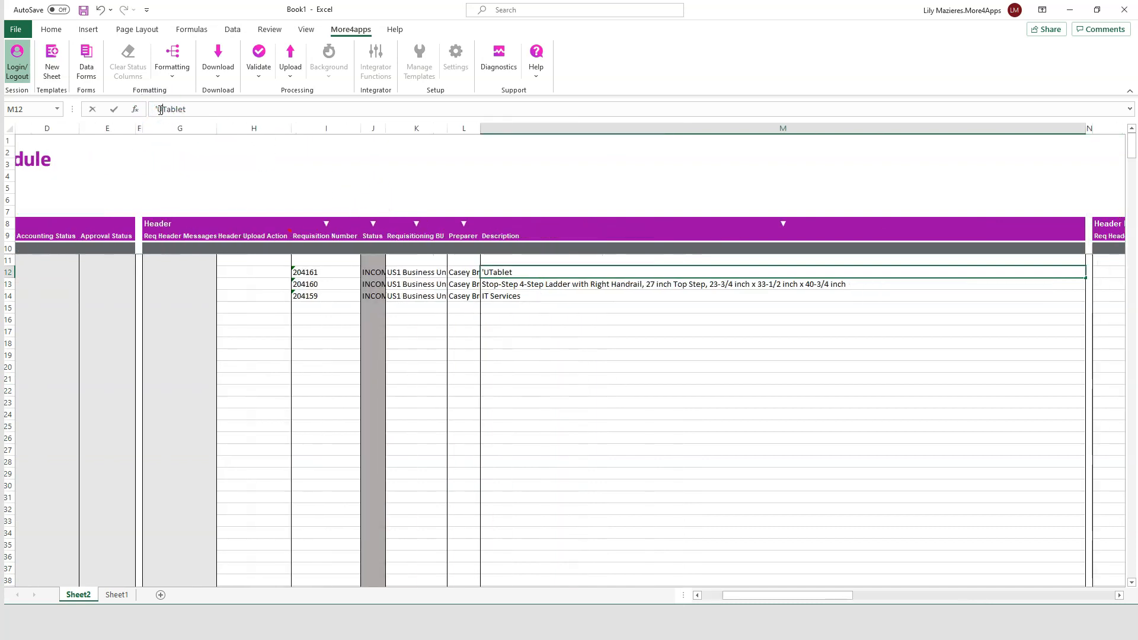
pyautogui.press('Return')
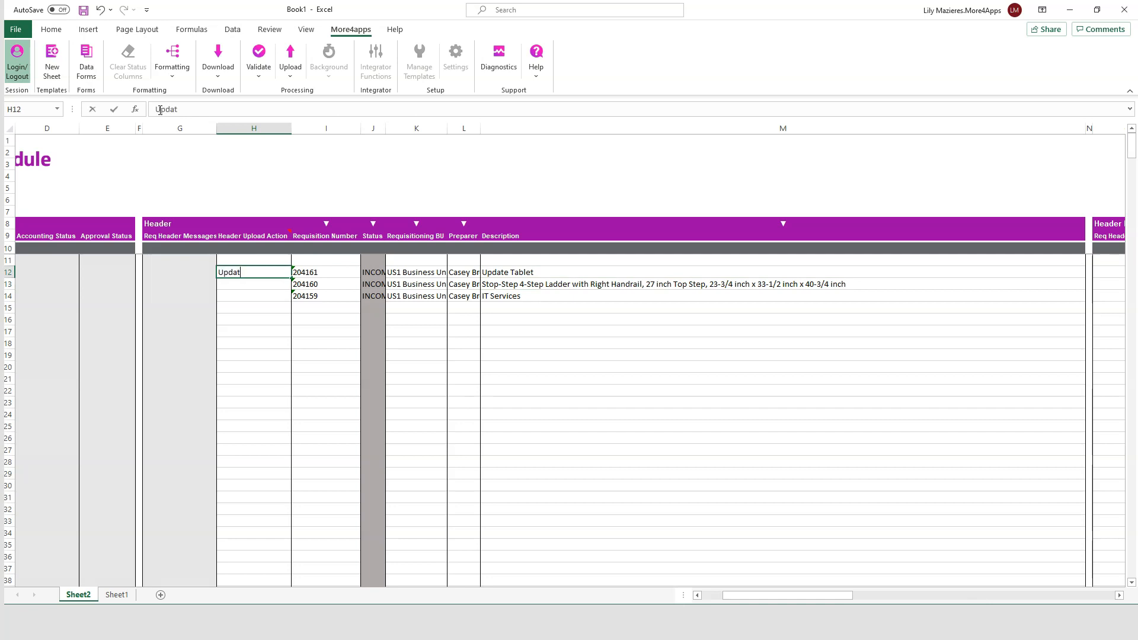
pyautogui.press('Return')
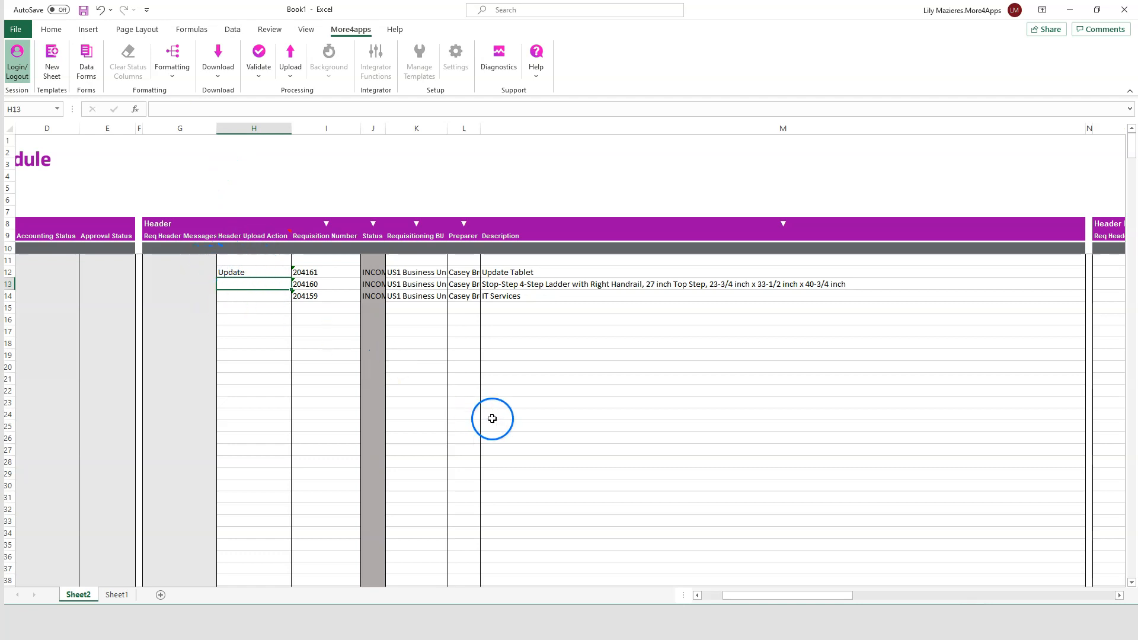
# Step: Narrow the Description column and set the Stop-Step ladder row's Line Upload Action to Update
pyautogui.click(744, 596)
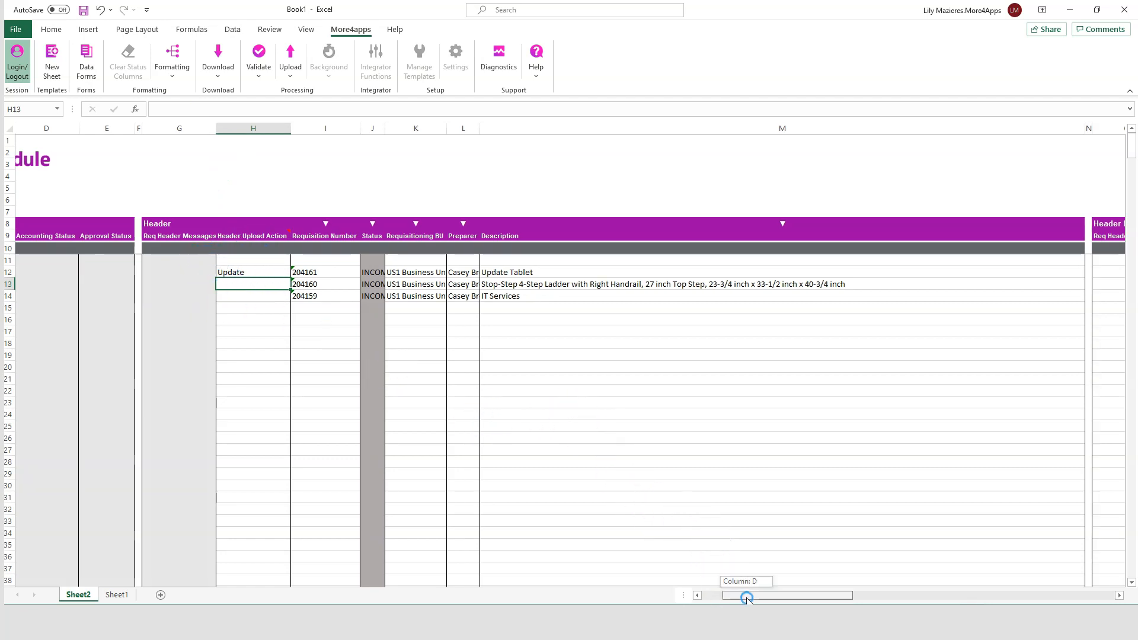
pyautogui.moveTo(1086, 127); pyautogui.dragTo(846, 129)
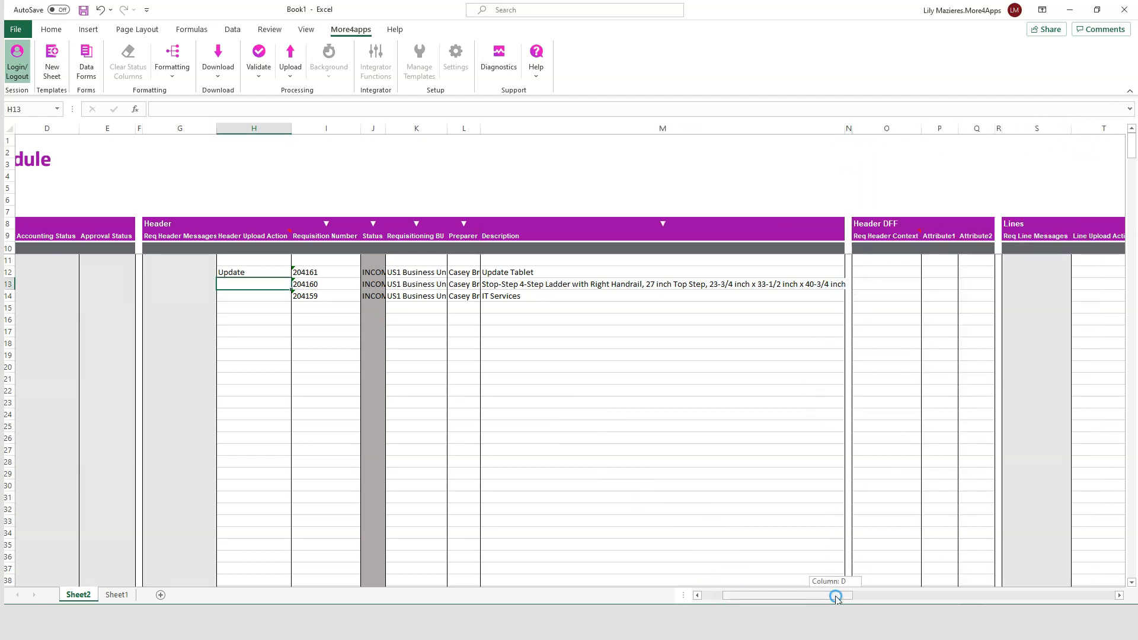
pyautogui.moveTo(836, 595); pyautogui.dragTo(877, 595)
pyautogui.click(784, 282)
pyautogui.write('Update')
# Step: Prefix the Stop-Step ladder's Line Description with "Update"
pyautogui.press('Tab')
pyautogui.press('Tab')
pyautogui.press('Tab')
pyautogui.press('Tab')
pyautogui.press('Tab')
pyautogui.press('Tab')
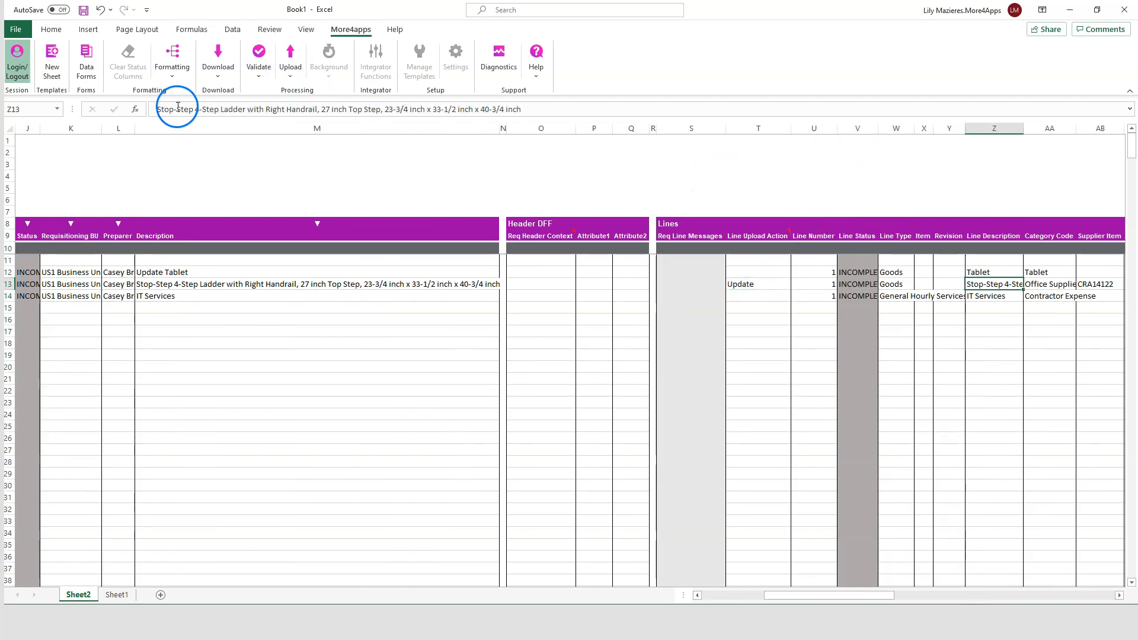
pyautogui.click(157, 109)
pyautogui.write("'Update")
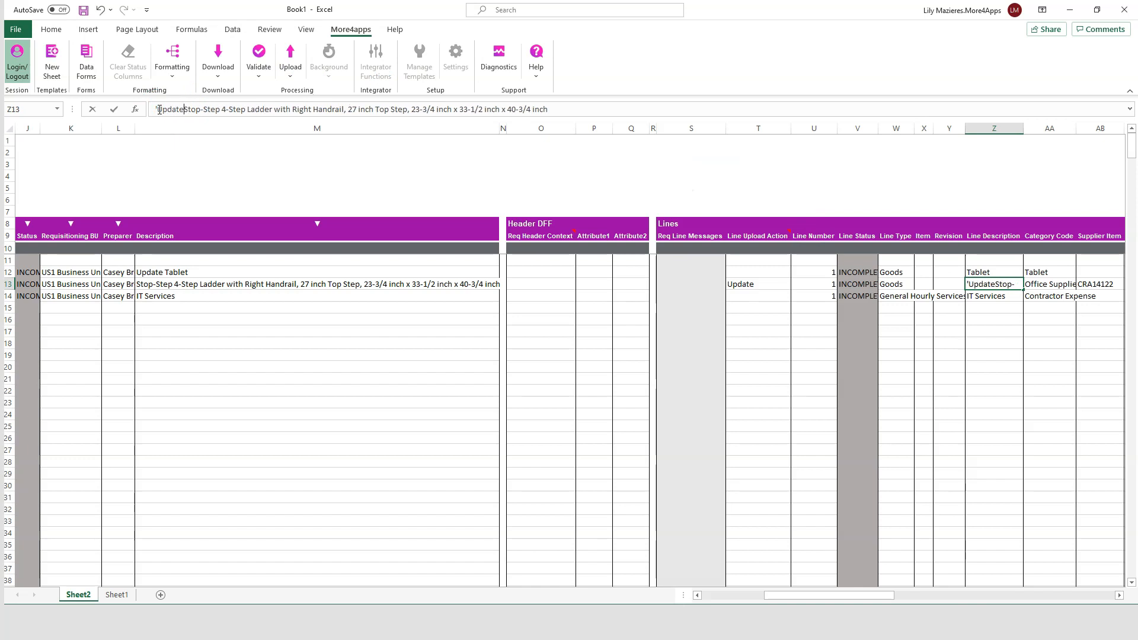
pyautogui.press('Return')
pyautogui.press('Up')
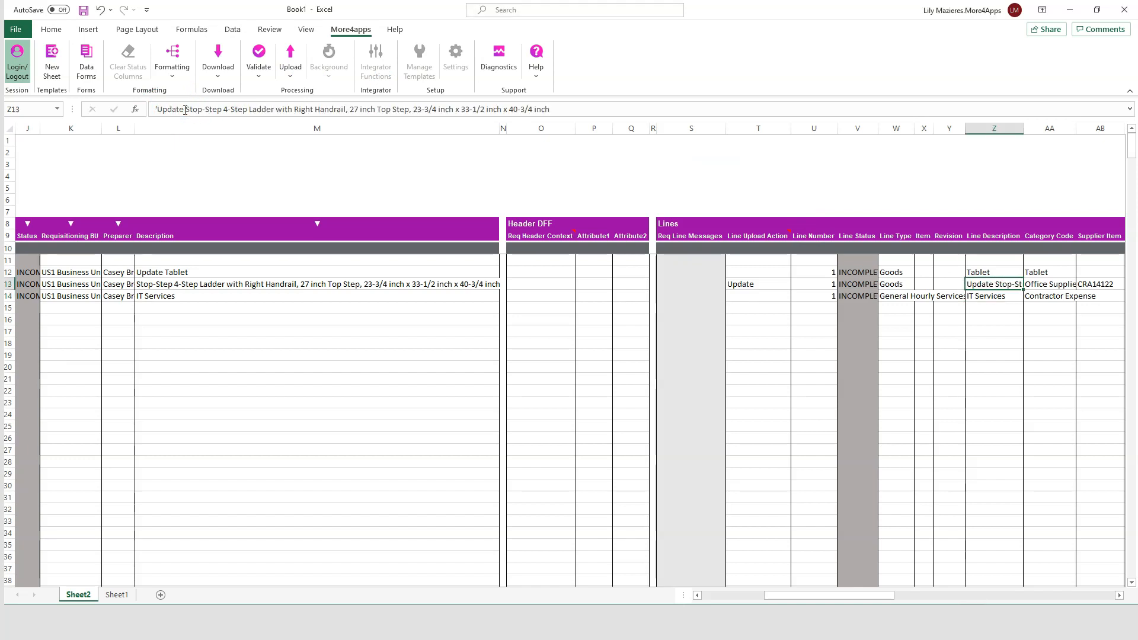
# Step: Set the IT Services requisition's Header Upload Action to Update and prefix its header description with "Update"
pyautogui.hscroll(-5, 500, 348)
pyautogui.click(481, 298)
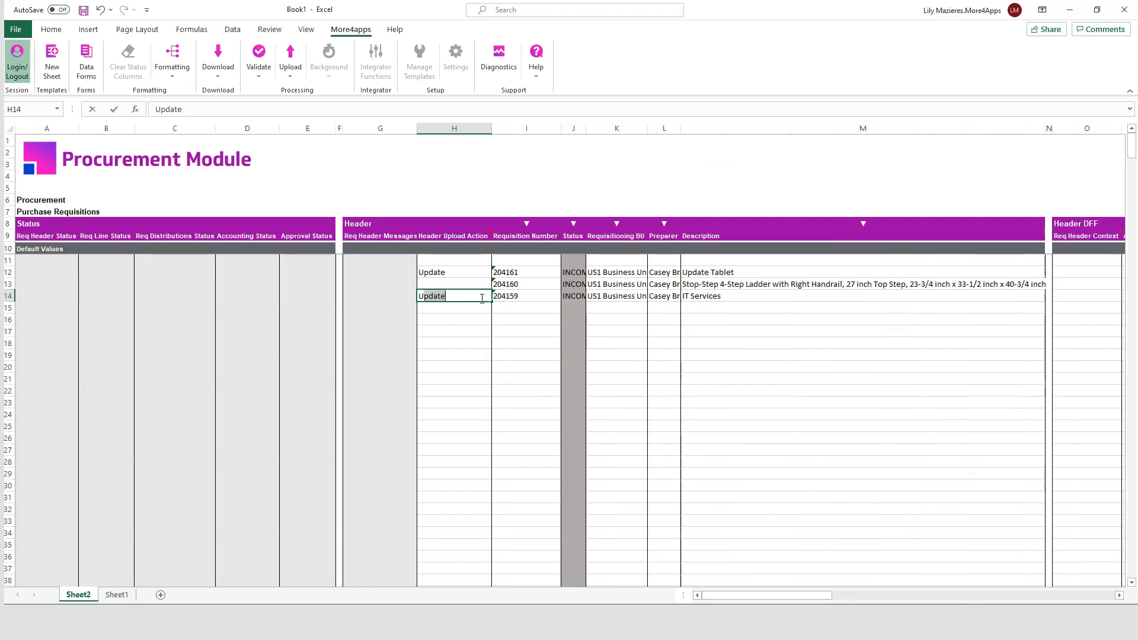
pyautogui.write('Upda')
pyautogui.press('Return')
pyautogui.press('Up')
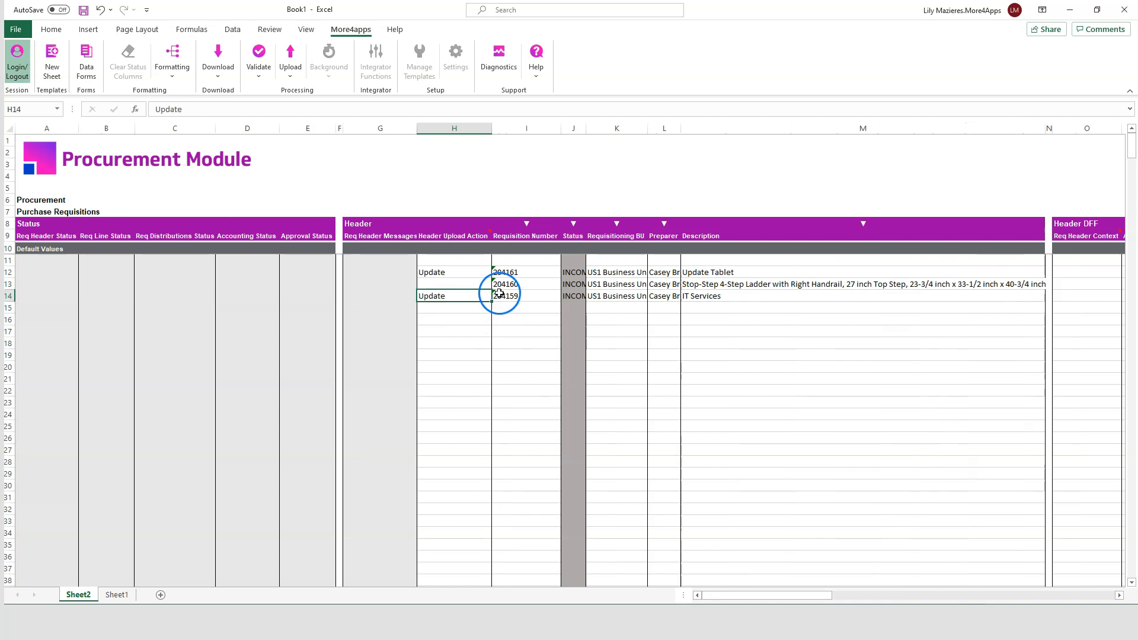
pyautogui.click(736, 296)
pyautogui.click(159, 111)
pyautogui.write('Update')
pyautogui.press('Return')
# Step: Set the IT Services row's Line Upload Action to Update and prefix its Line Description with "Update"
pyautogui.moveTo(772, 595); pyautogui.dragTo(873, 595)
pyautogui.click(261, 296)
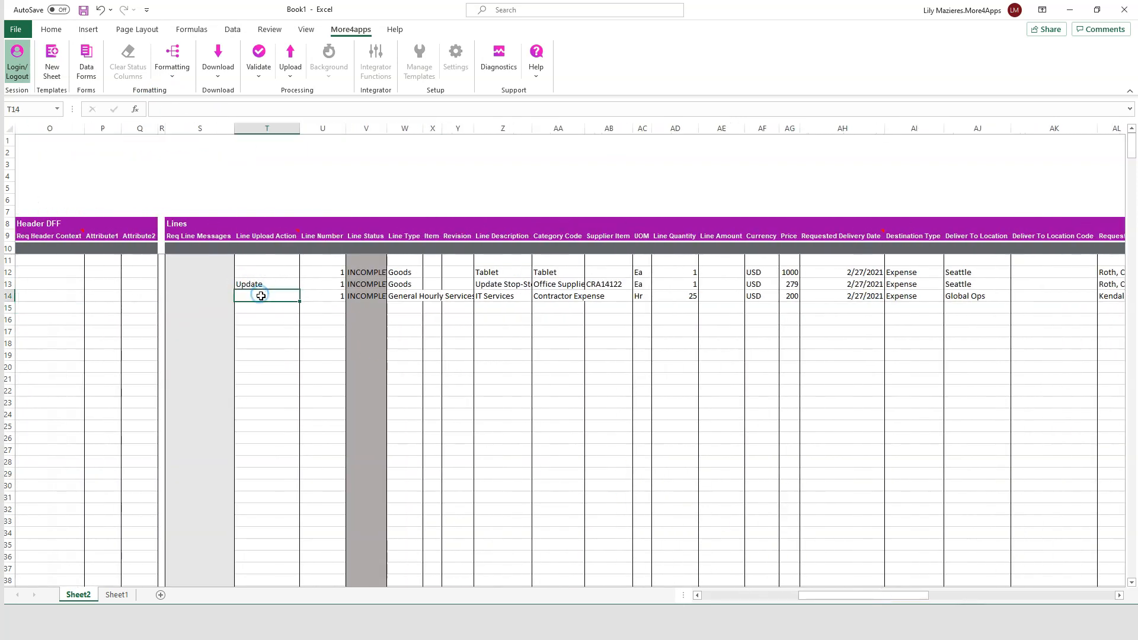
pyautogui.press('Return')
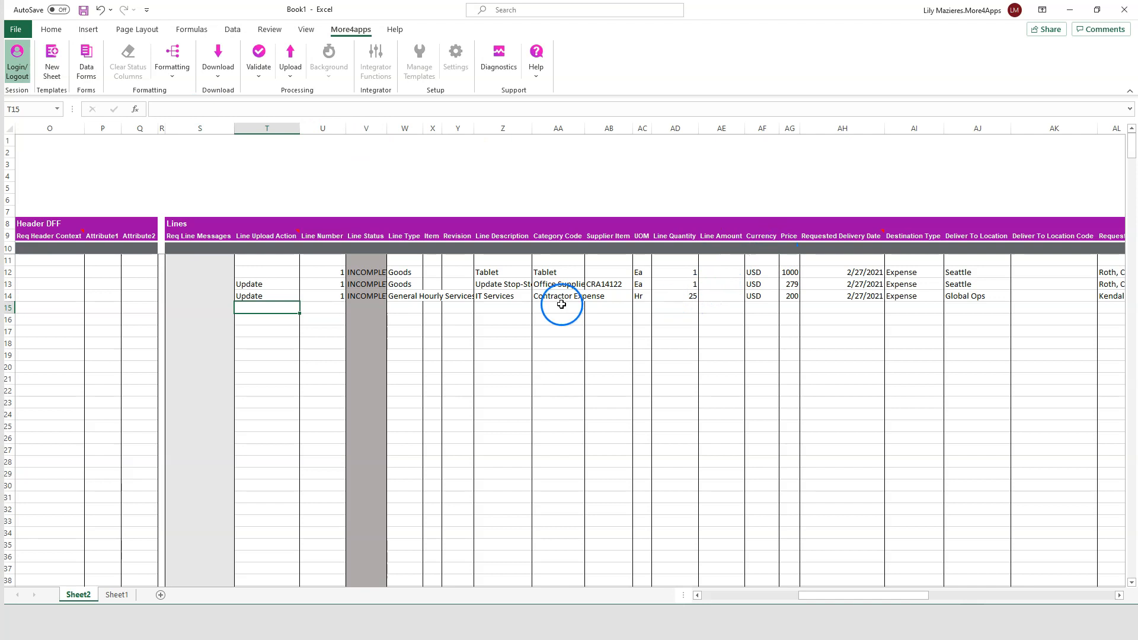
pyautogui.click(519, 297)
pyautogui.click(151, 106)
pyautogui.write('Update')
pyautogui.press('Return')
# Step: Set the IT Services line quantity to 30
pyautogui.click(675, 291)
pyautogui.write('30')
pyautogui.press('Return')
# Step: Set the Distribution Upload Action to Update for distribution 3 in row 15 and change its Distribution Quantity
pyautogui.moveTo(873, 595); pyautogui.dragTo(991, 597)
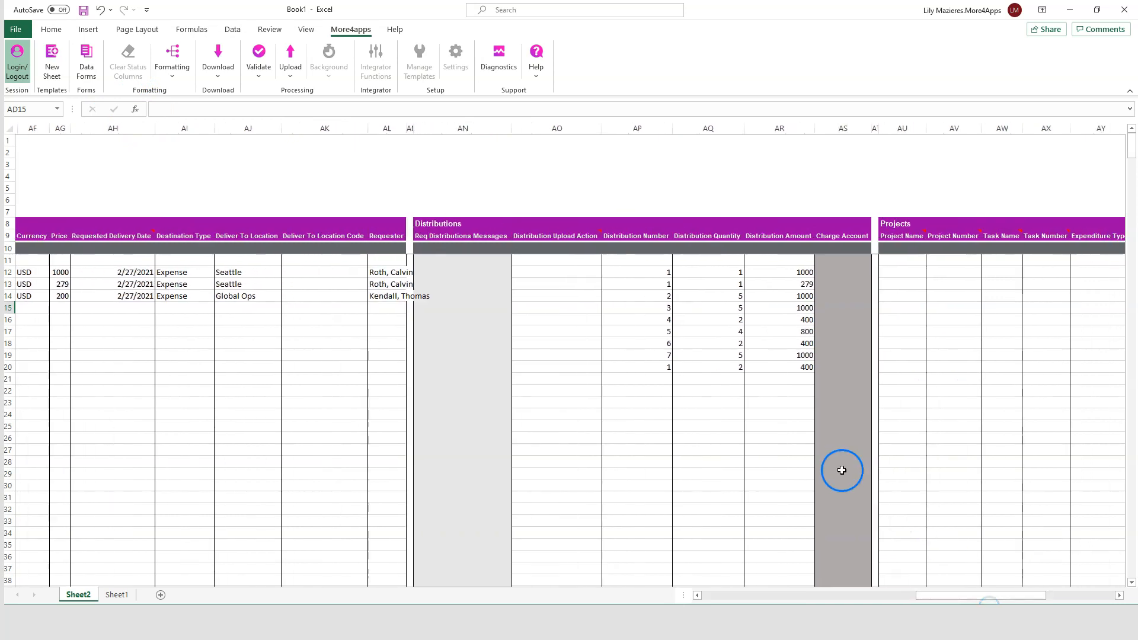
pyautogui.click(560, 294)
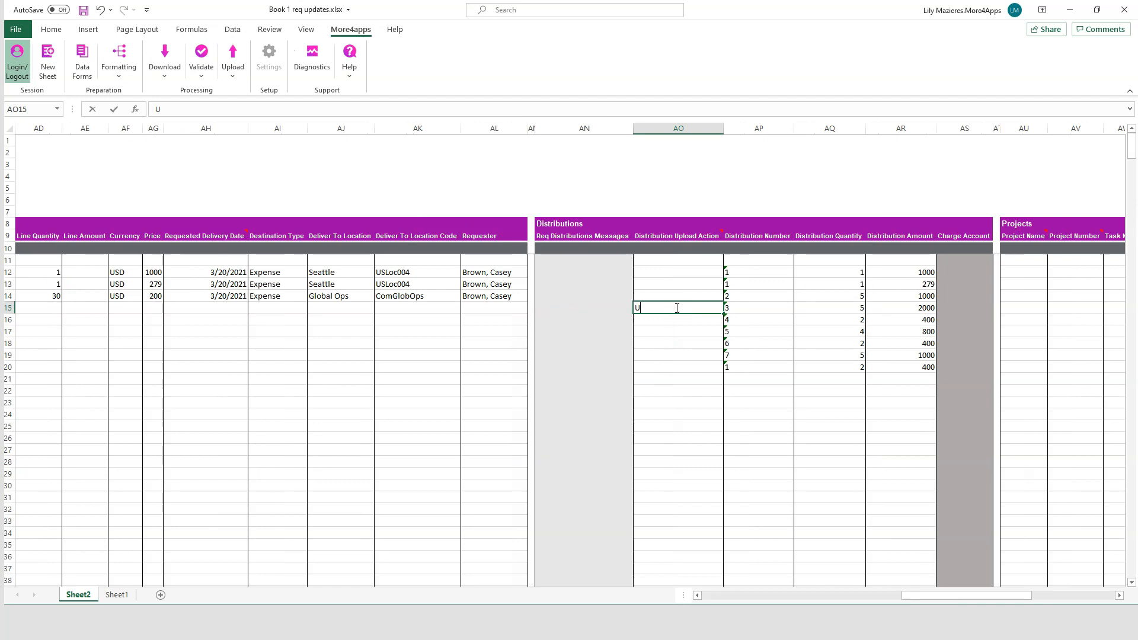
pyautogui.write('e')
pyautogui.press('Return')
pyautogui.click(823, 306)
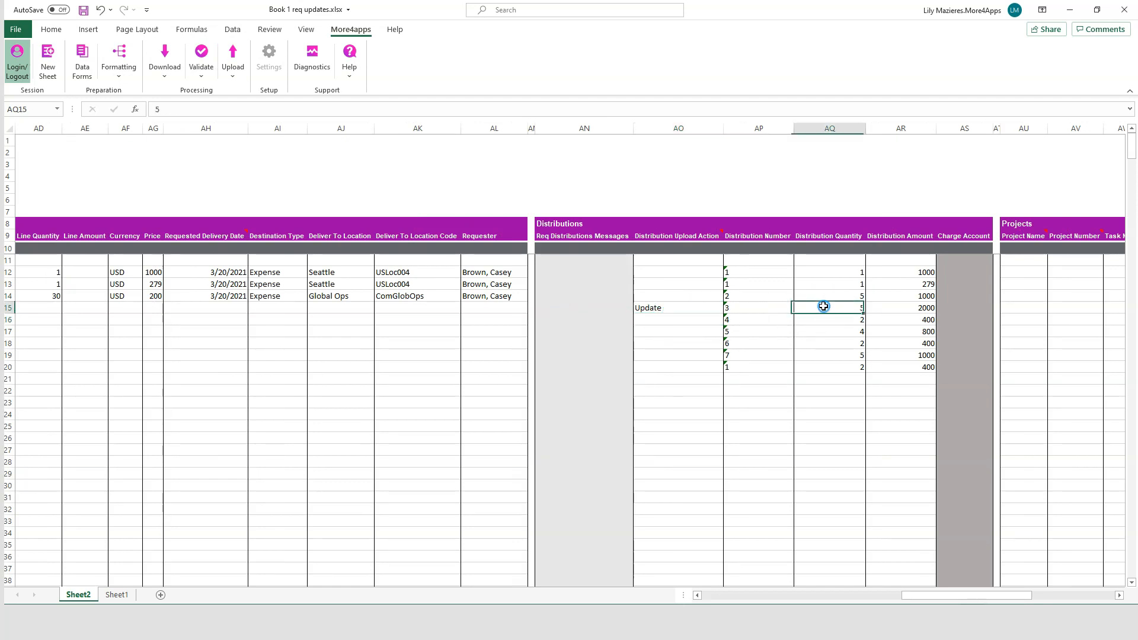
pyautogui.press('Return')
# Step: Upload only the selected rows for the three purchase requisitions in rows 12 to 14 and close the completion notice
pyautogui.moveTo(970, 596); pyautogui.dragTo(683, 600)
pyautogui.moveTo(525, 275); pyautogui.dragTo(525, 294)
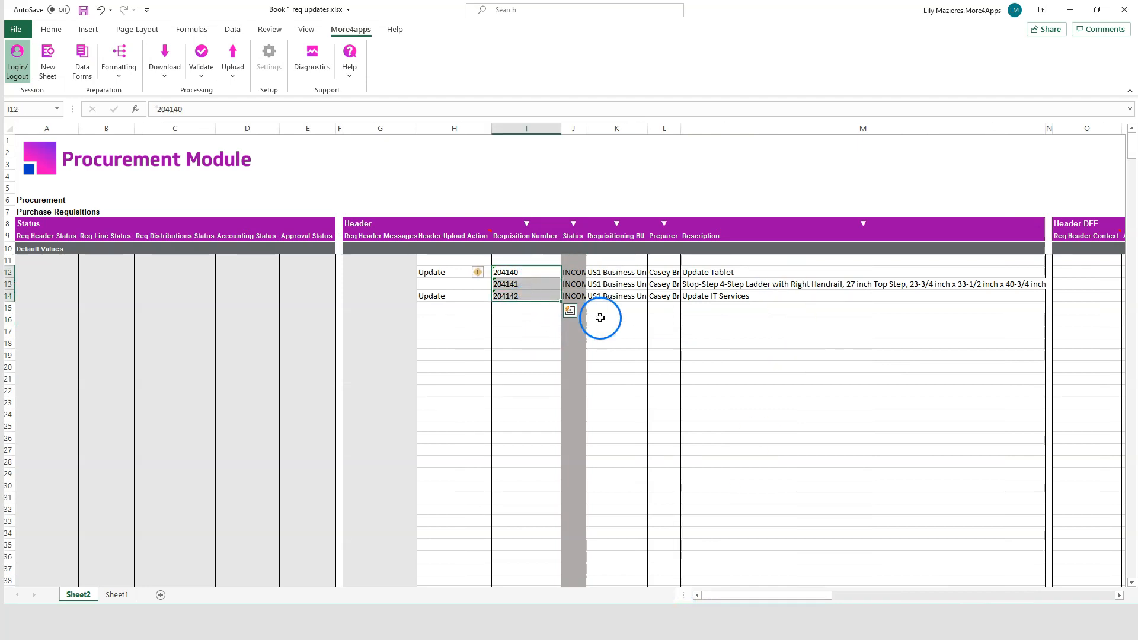
pyautogui.moveTo(638, 273); pyautogui.dragTo(635, 291)
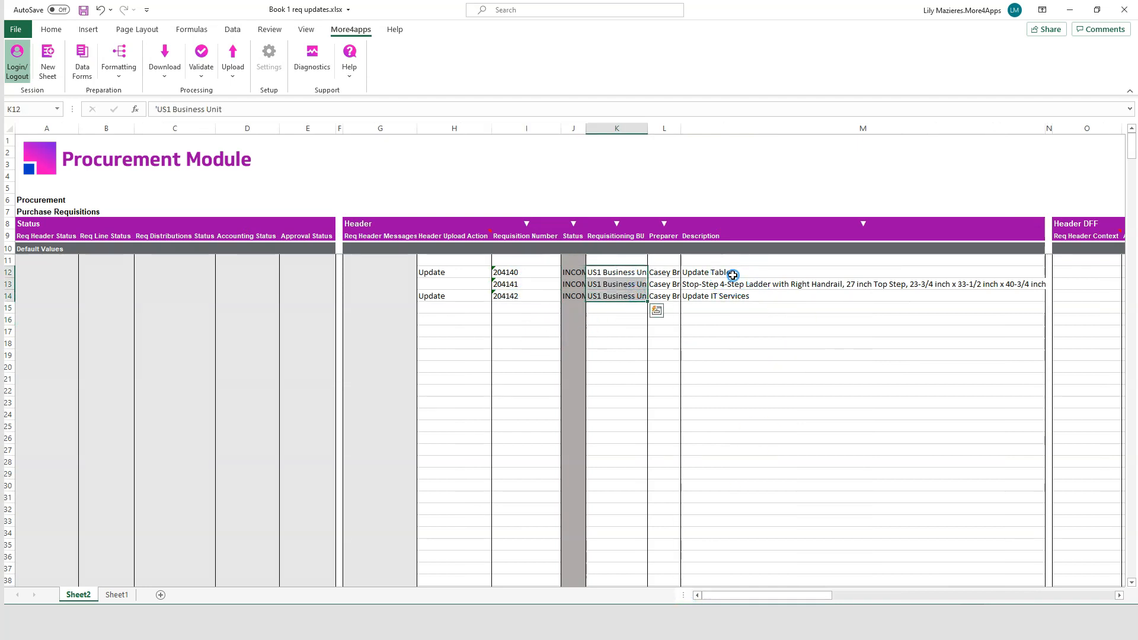
pyautogui.moveTo(733, 273); pyautogui.dragTo(736, 297)
pyautogui.click(200, 80)
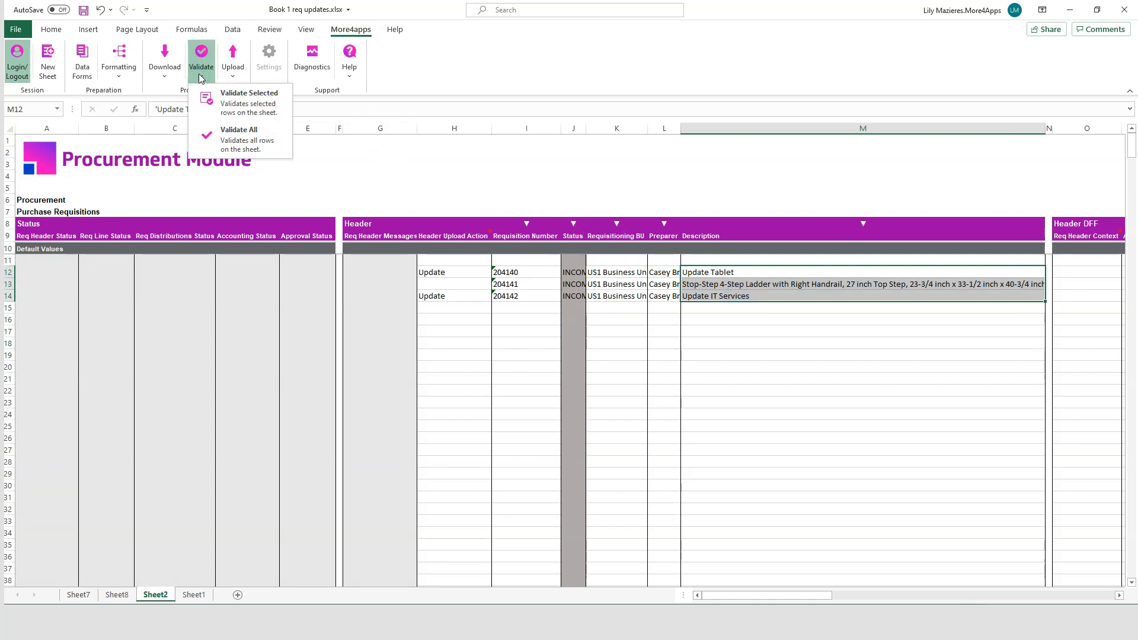
pyautogui.click(234, 74)
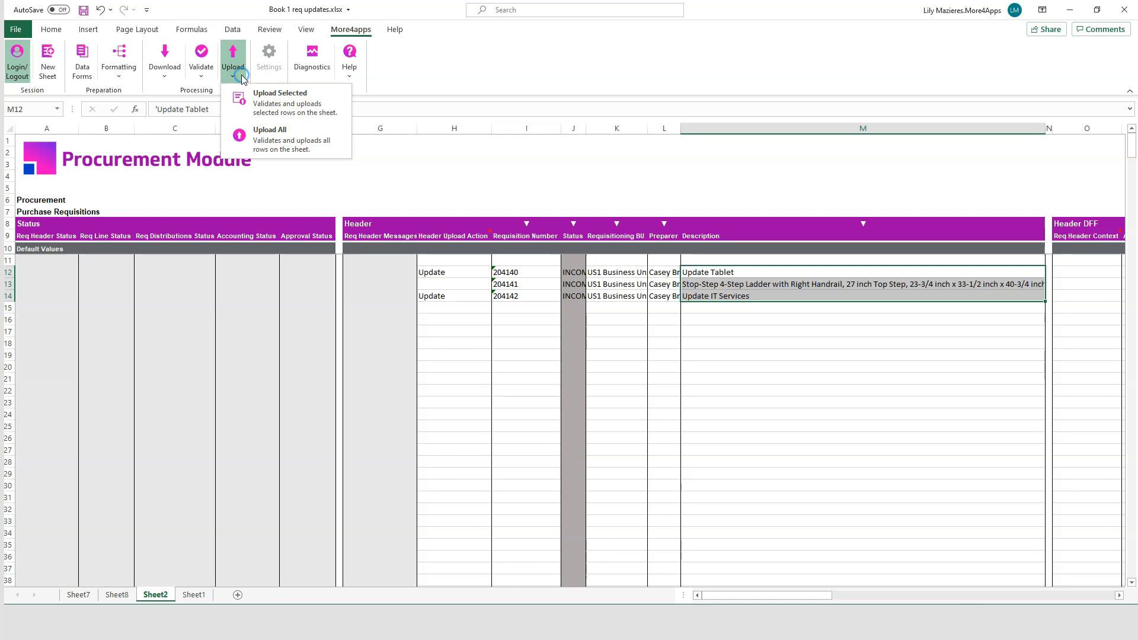
pyautogui.click(290, 105)
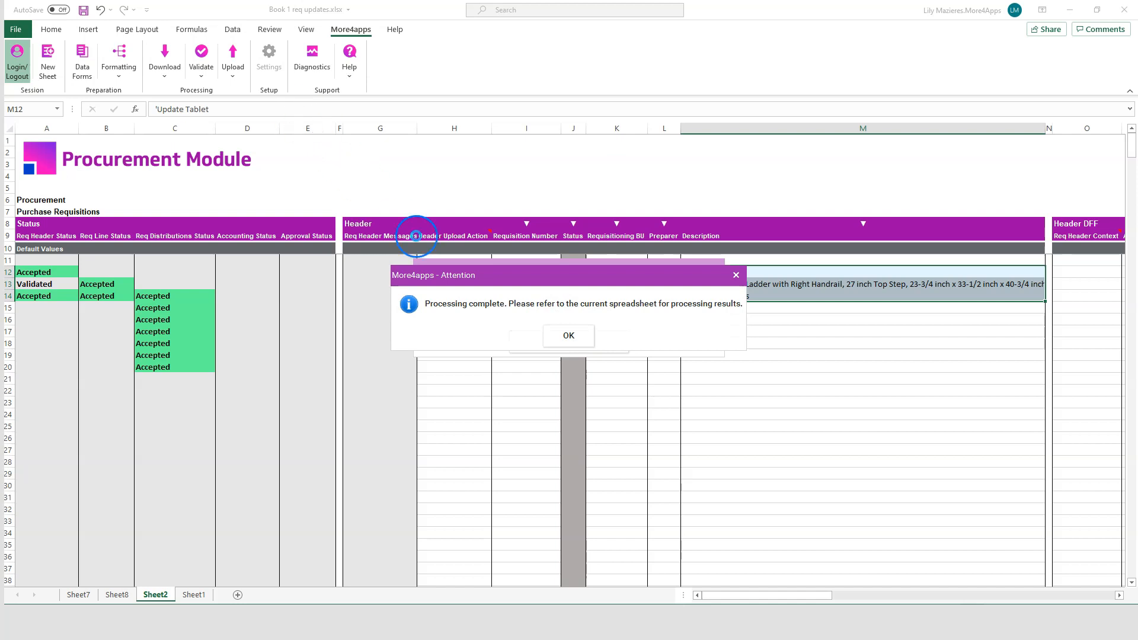
pyautogui.click(579, 338)
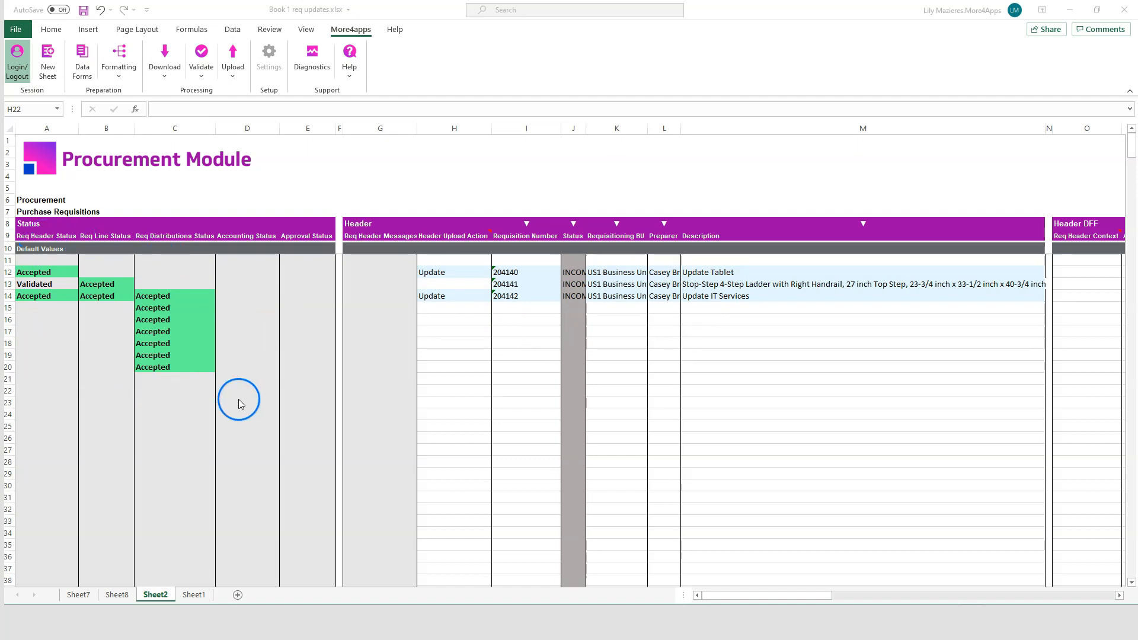
# Step: Copy the three requisition numbers from rows 12 to 14 into the Requisition Number column starting at row 24
pyautogui.moveTo(531, 276); pyautogui.dragTo(539, 284)
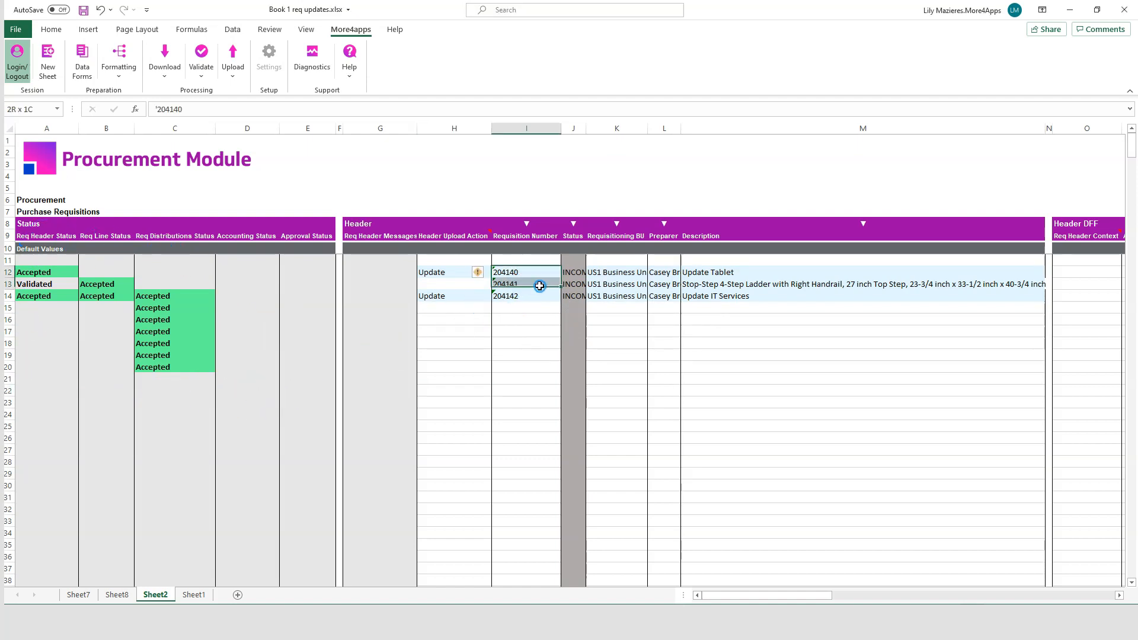
pyautogui.hotkey('ctrl', 'c')
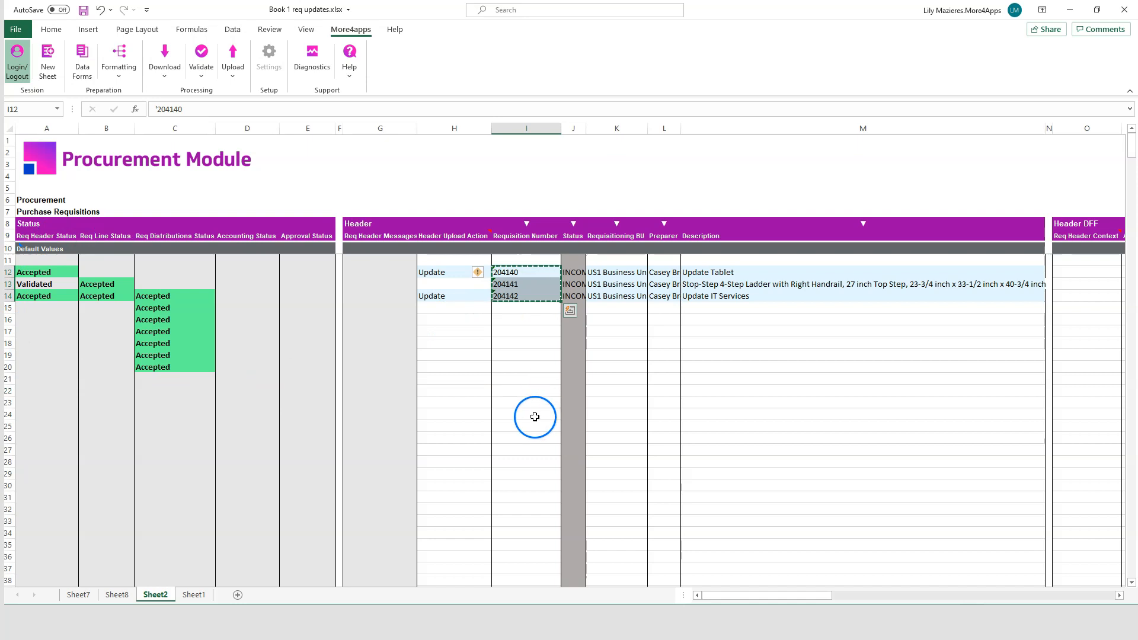
pyautogui.click(534, 417)
pyautogui.hotkey('ctrl', 'v')
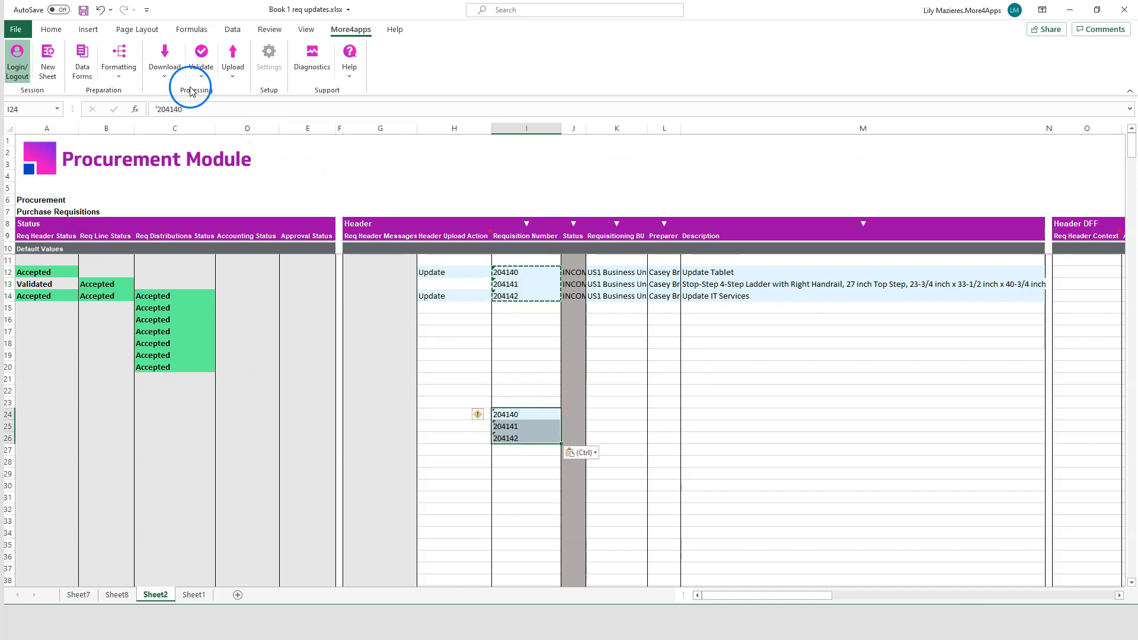
# Step: Download the requisitions via sheet using the copied requisition numbers as criteria, and clear the download criteria
pyautogui.click(165, 63)
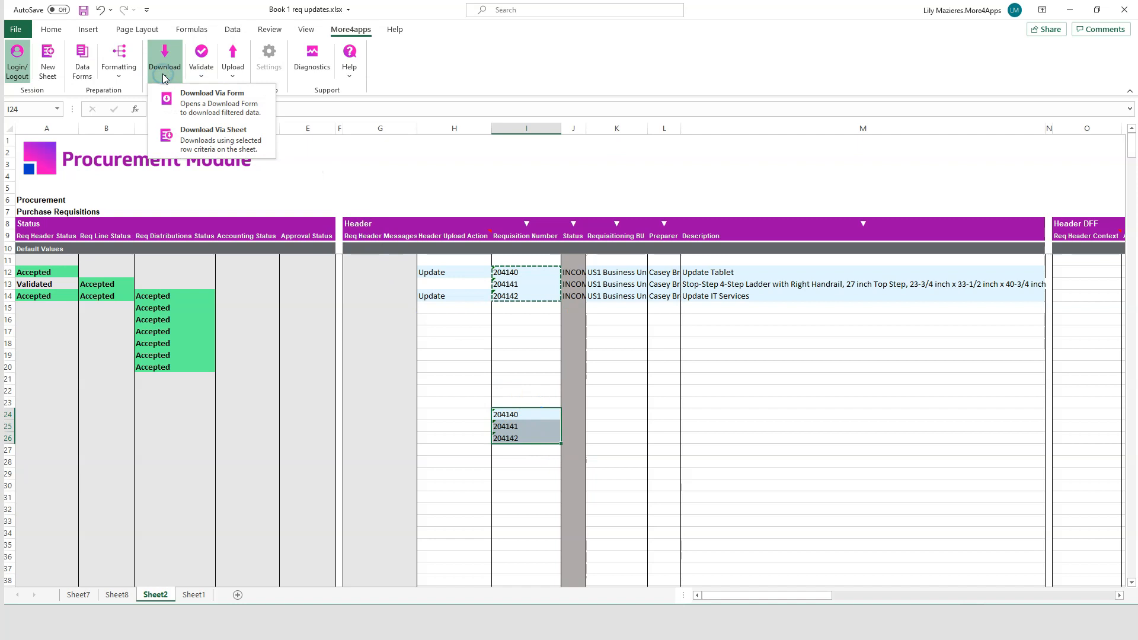
pyautogui.click(263, 148)
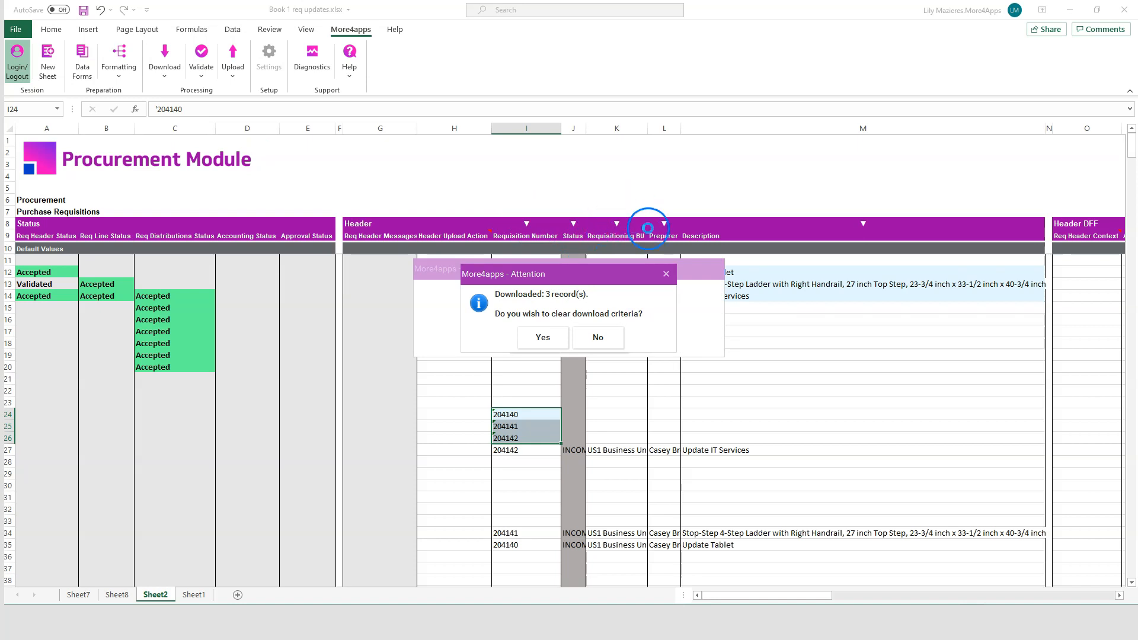
pyautogui.click(557, 340)
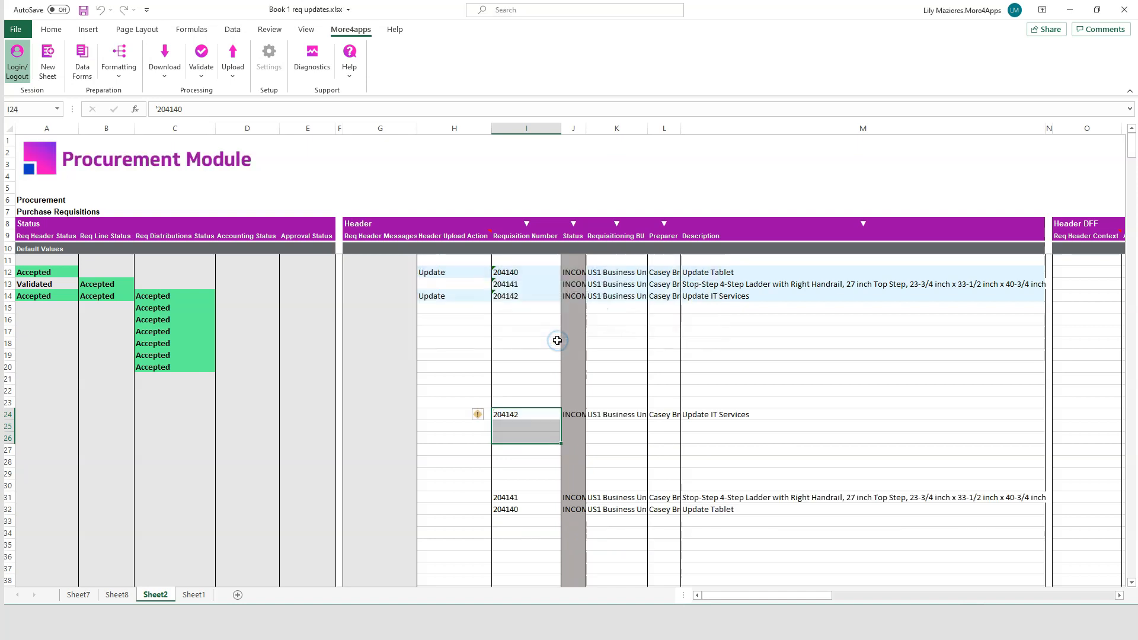
# Step: Check the header descriptions of the re-downloaded ladder and IT Services requisitions
pyautogui.click(692, 498)
pyautogui.click(727, 413)
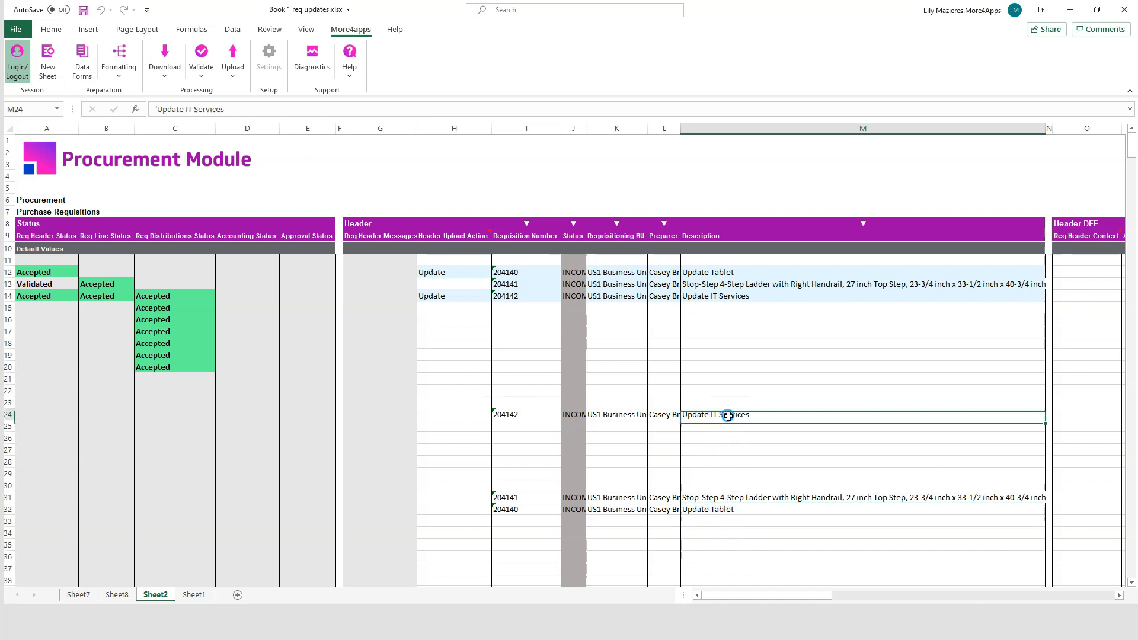